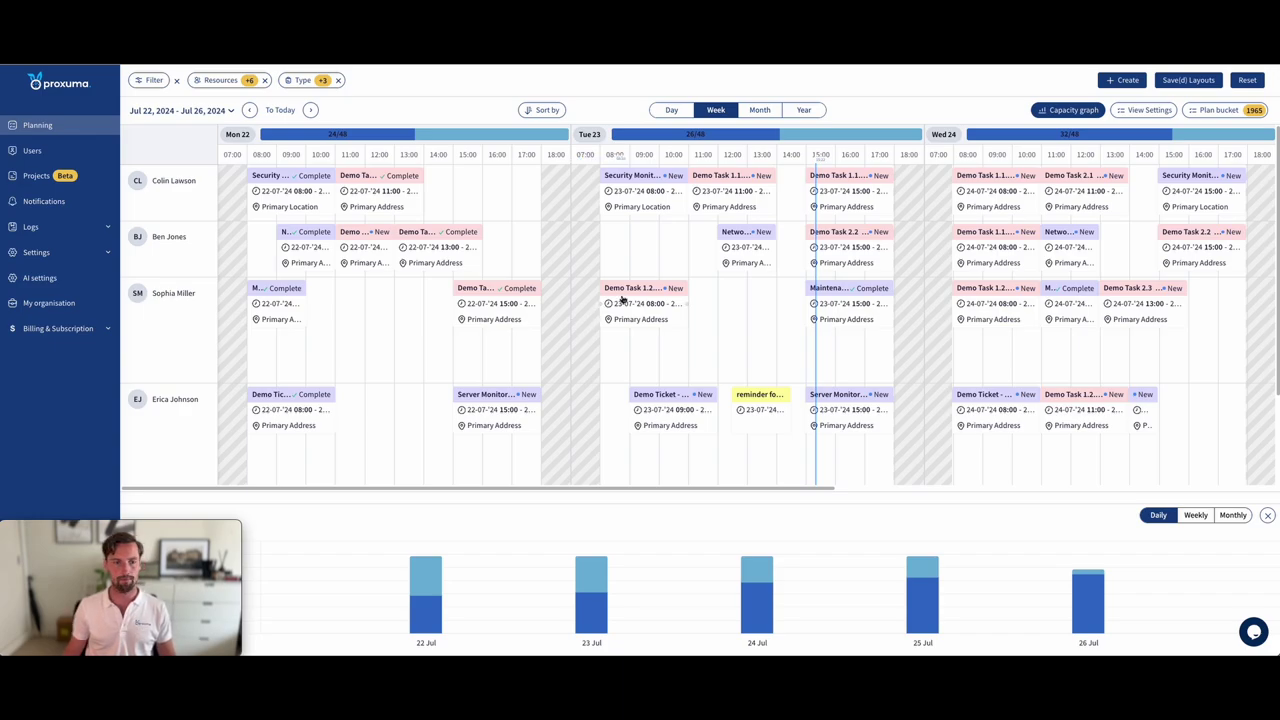
Step: Review the team schedule for July 22–26, 2024 along with the selected resources and the available filter categories
scroll(622, 298, right, 10)
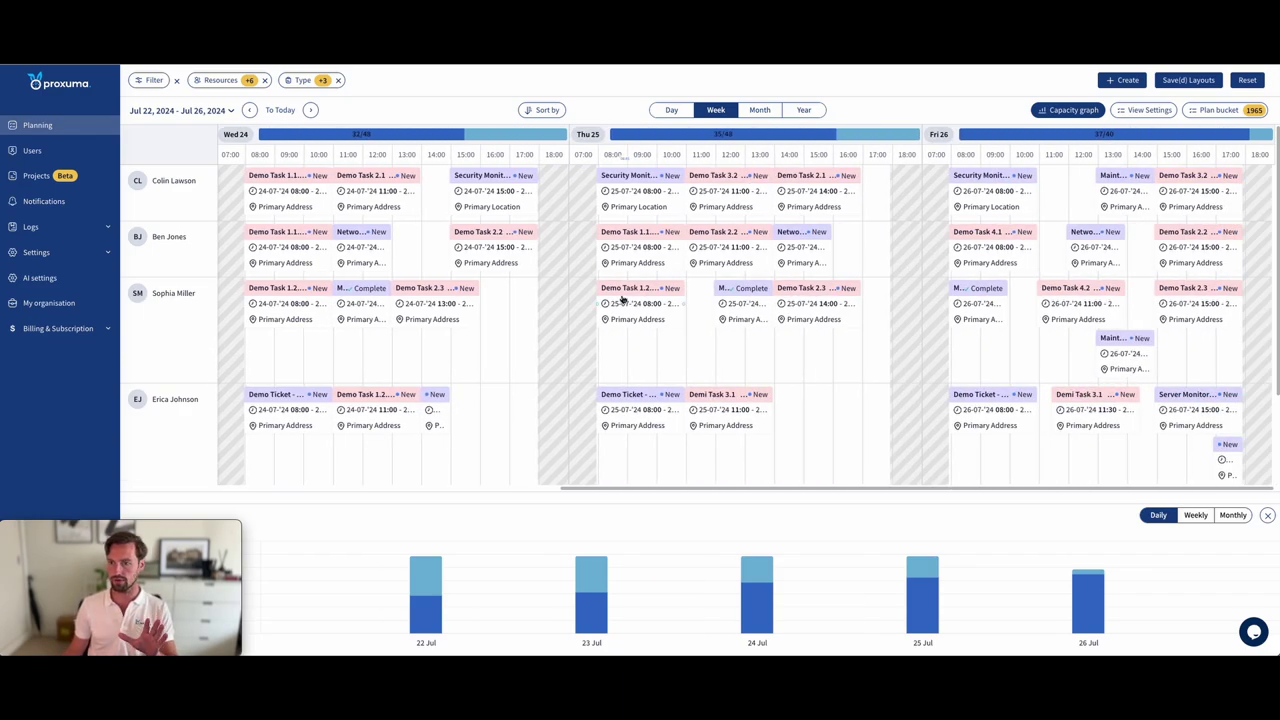
scroll(622, 298, left, 10)
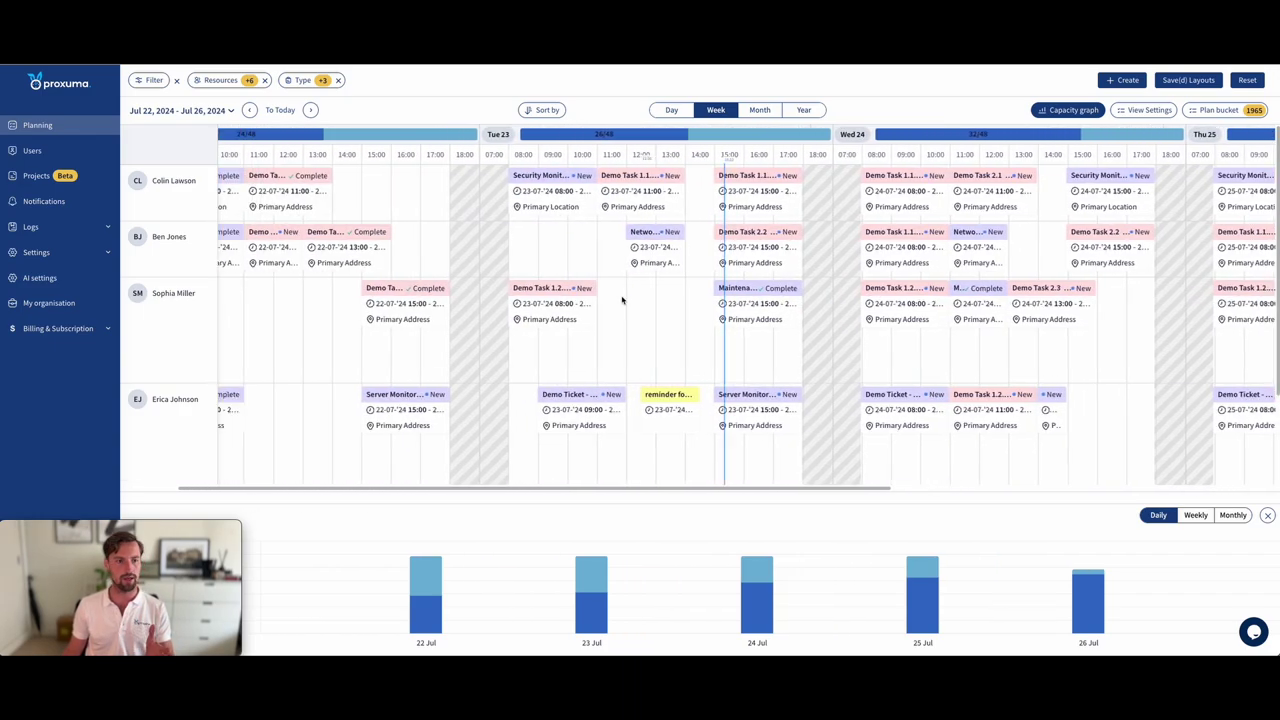
scroll(622, 298, left, 3)
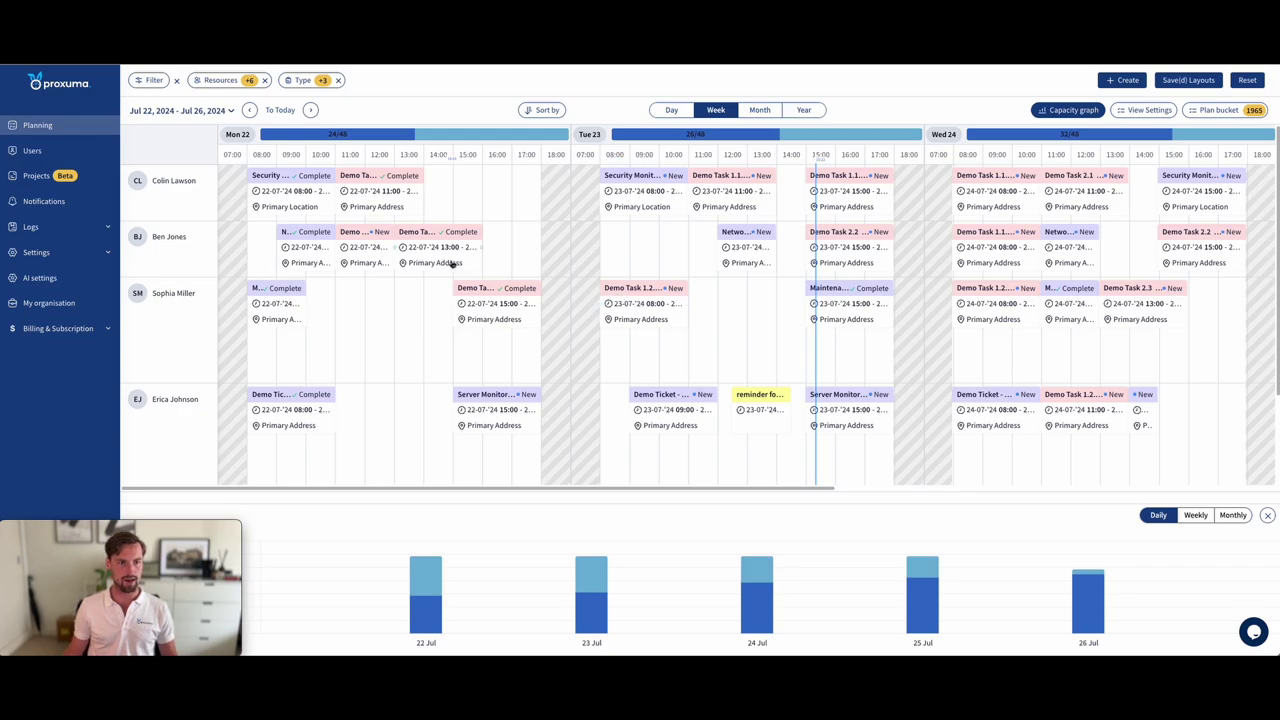
scroll(451, 263, down, 3)
scroll(451, 263, up, 3)
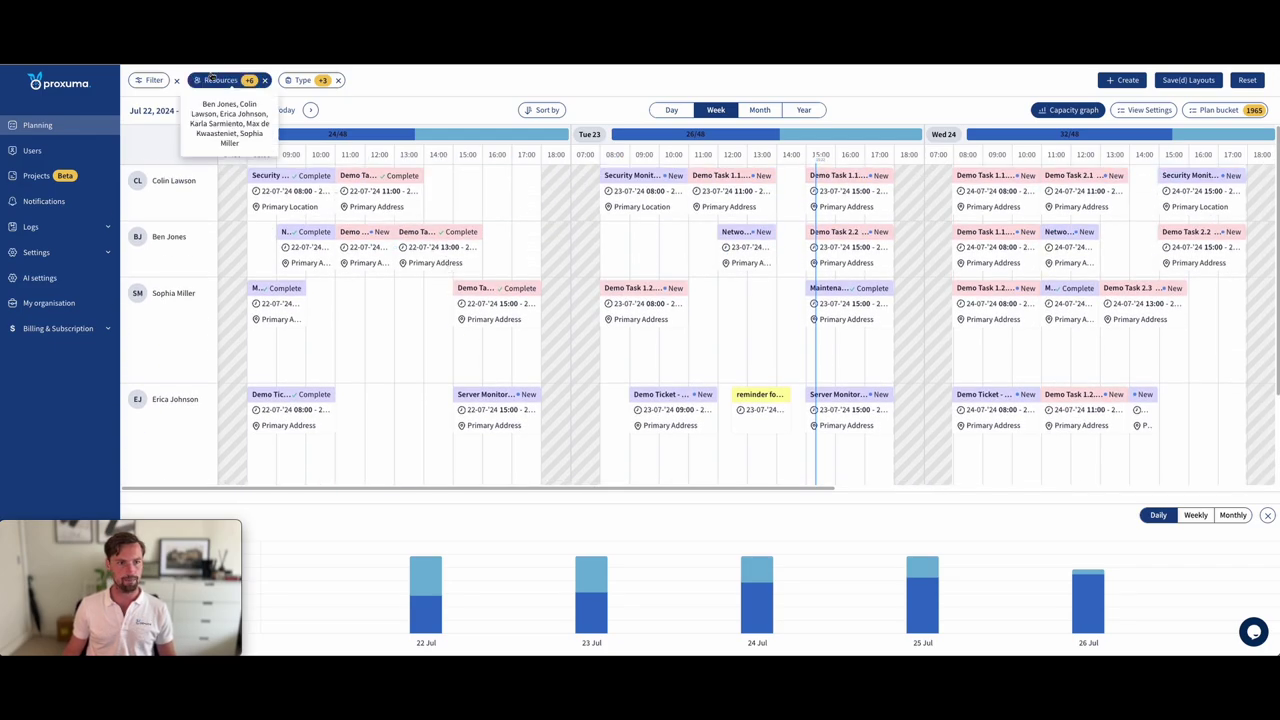
click(218, 80)
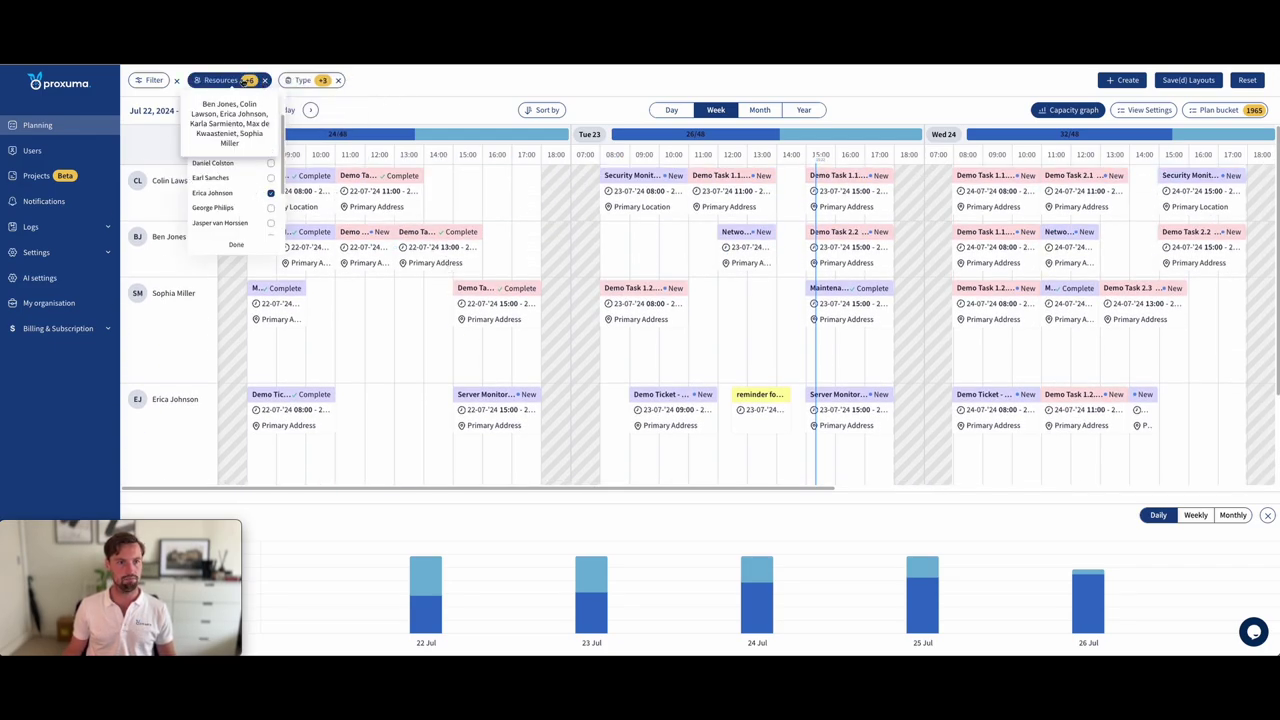
click(151, 80)
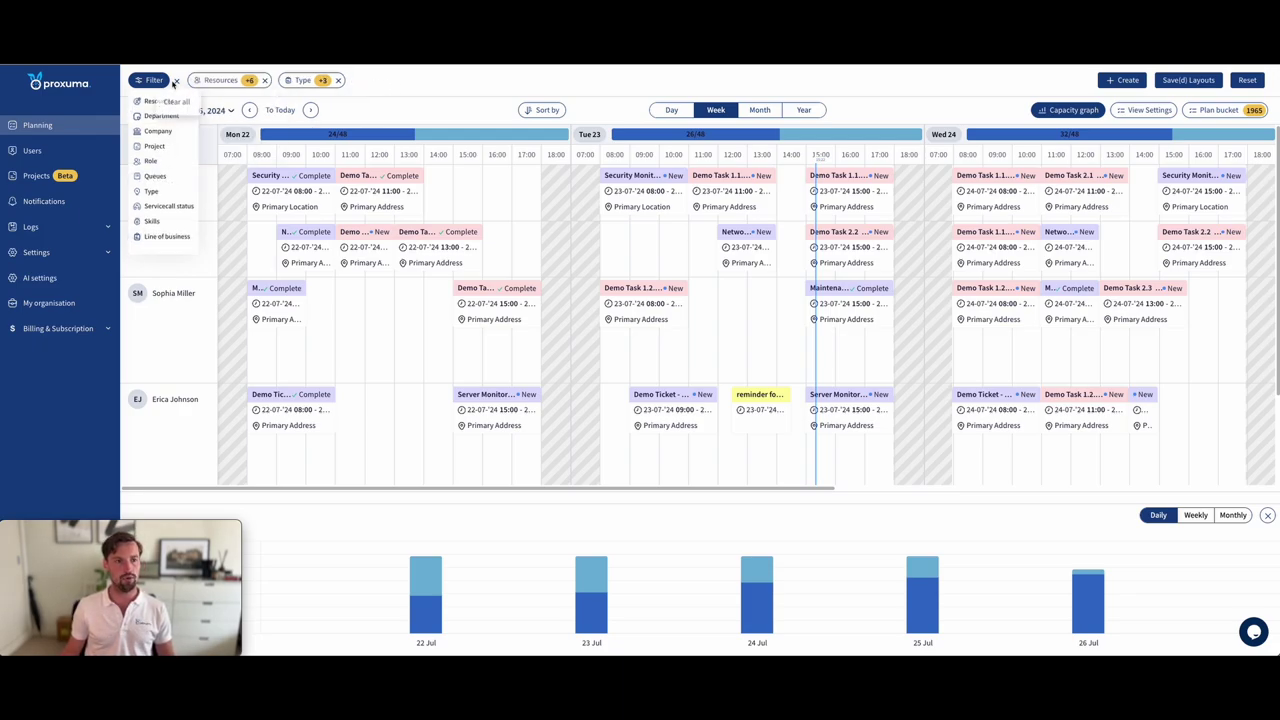
Step: Examine the planned service calls and their statuses for every resource in the weekly planning
scroll(521, 313, down, 1)
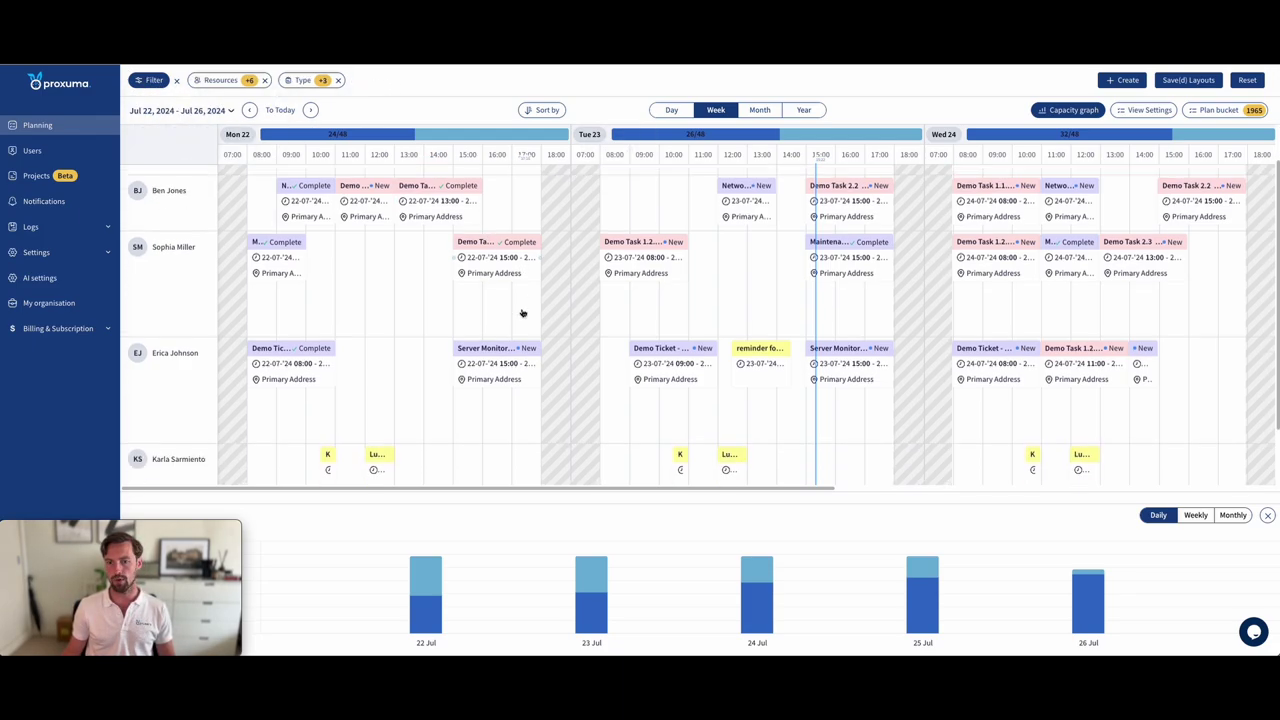
scroll(521, 313, down, 2)
scroll(587, 327, up, 1)
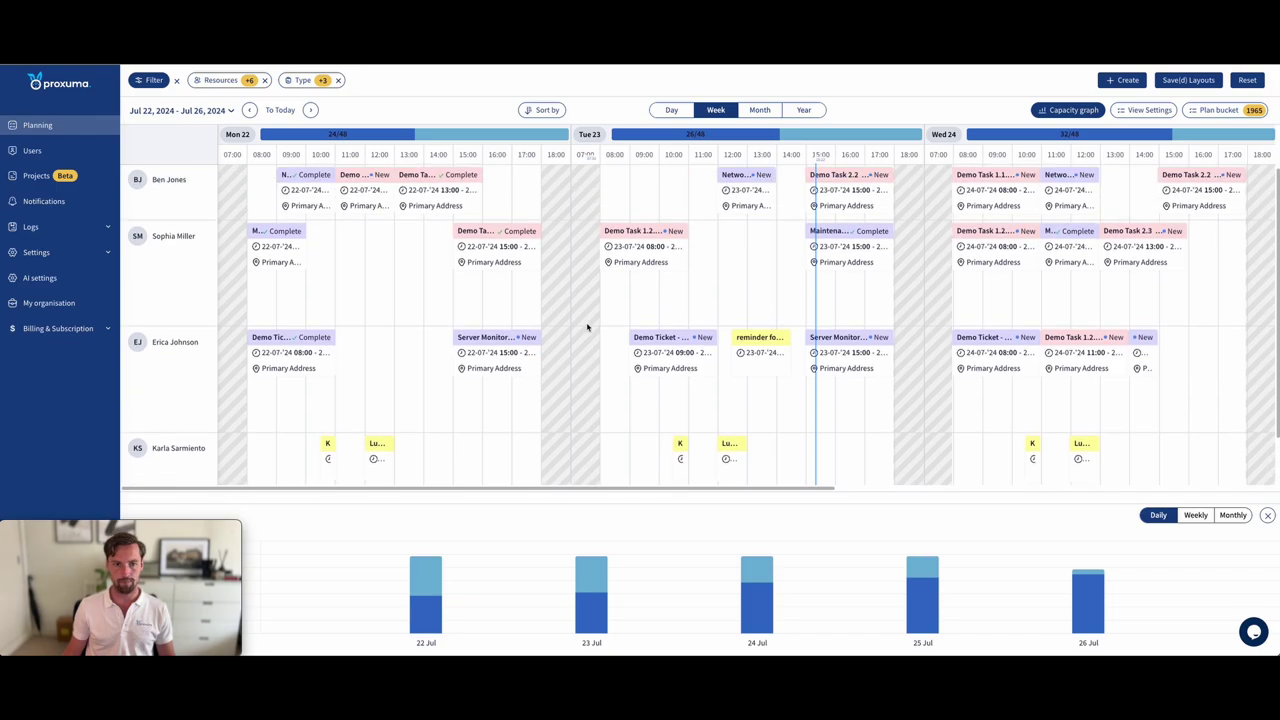
scroll(587, 327, up, 1)
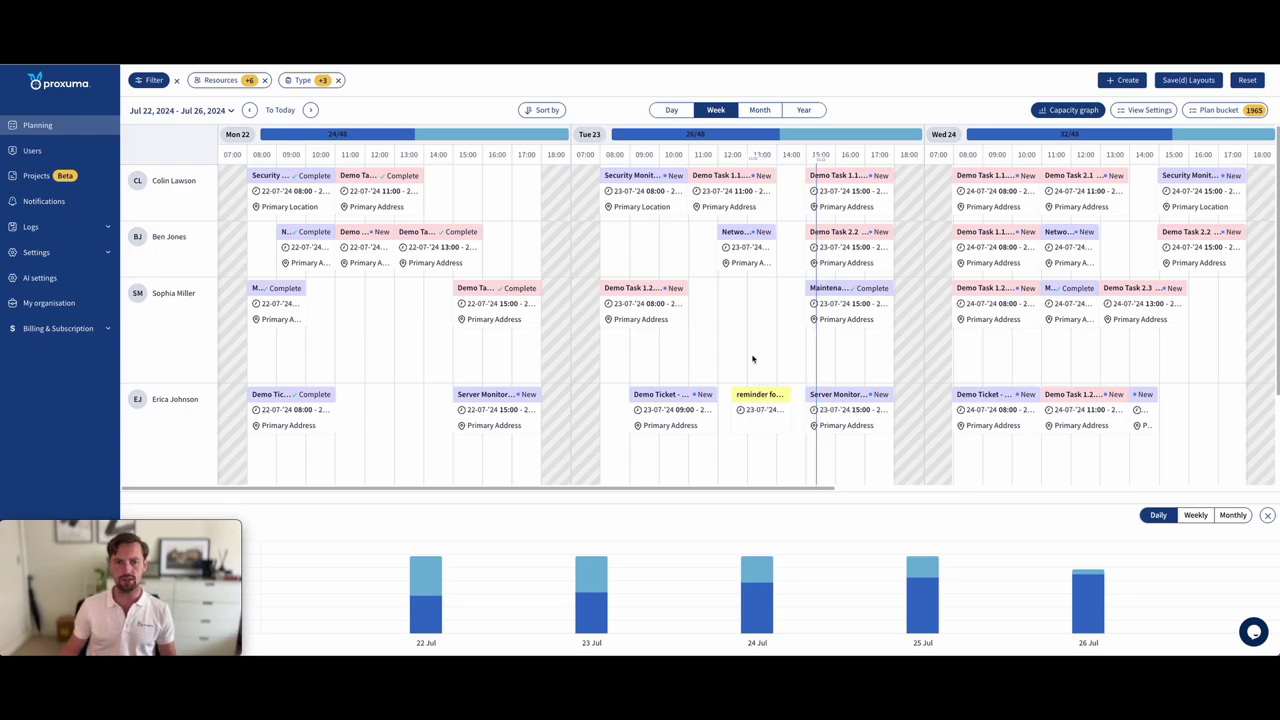
scroll(748, 323, right, 3)
scroll(748, 323, left, 3)
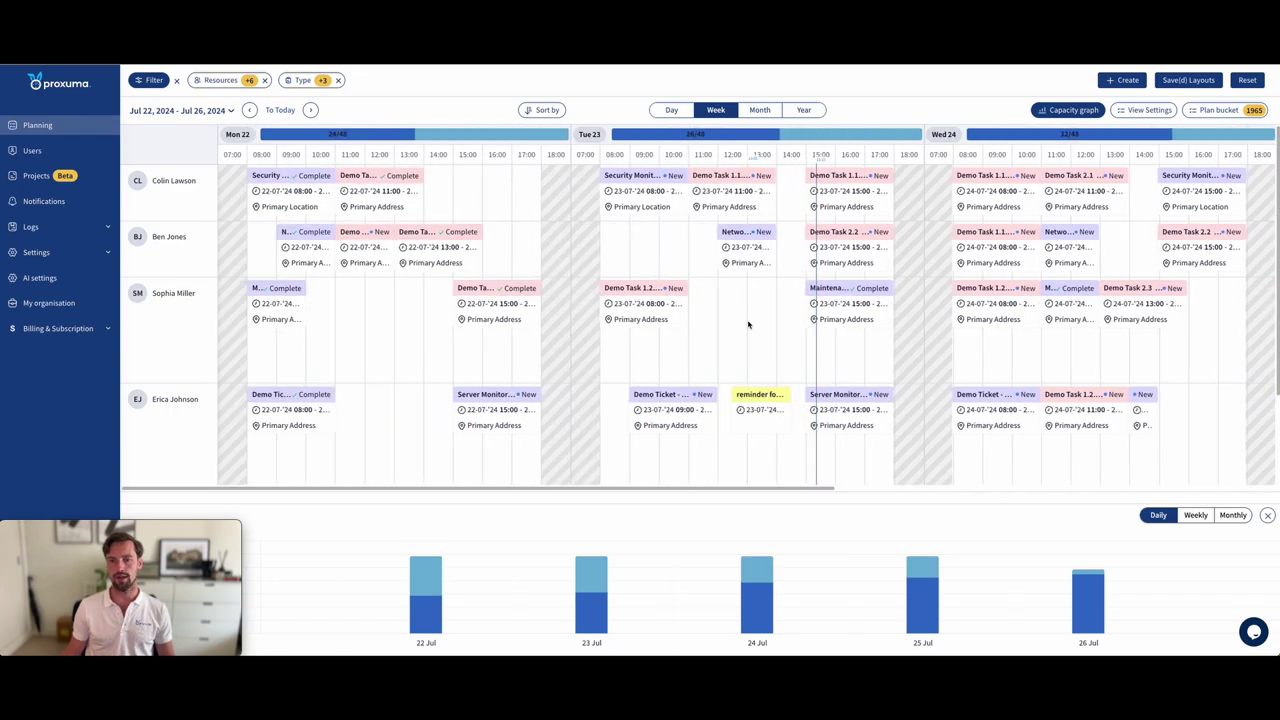
scroll(714, 334, down, 3)
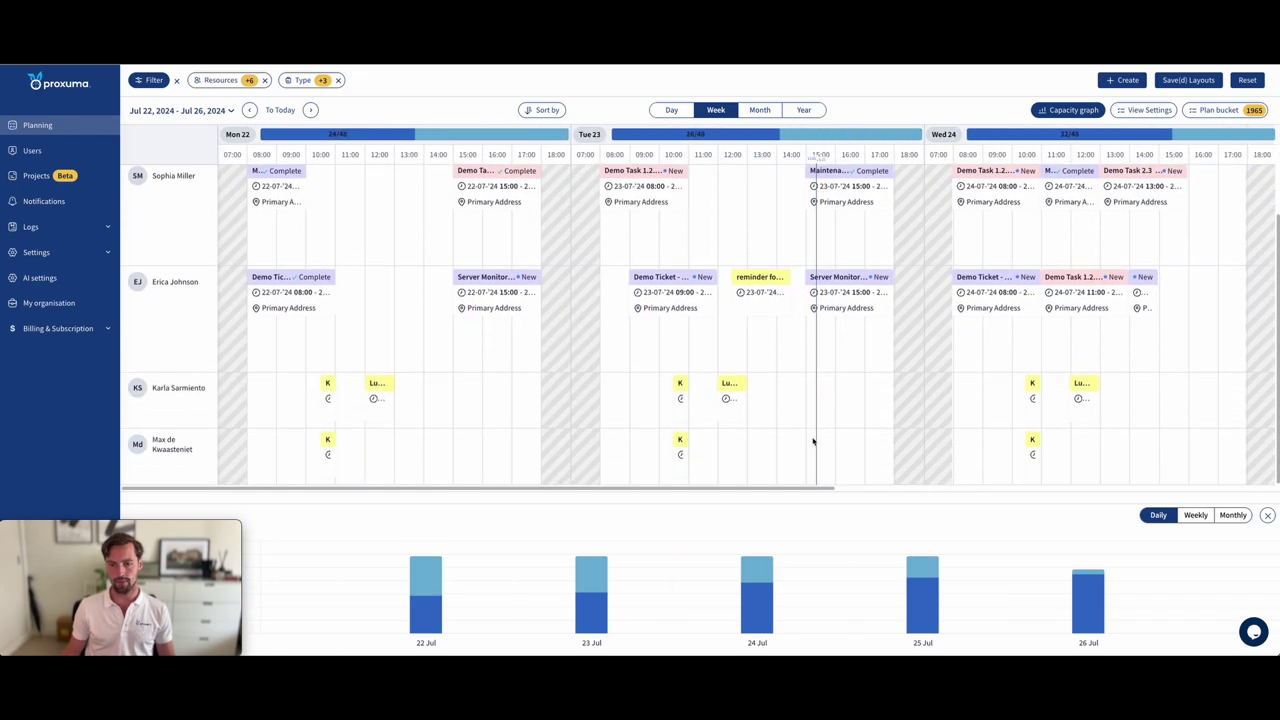
scroll(813, 441, up, 3)
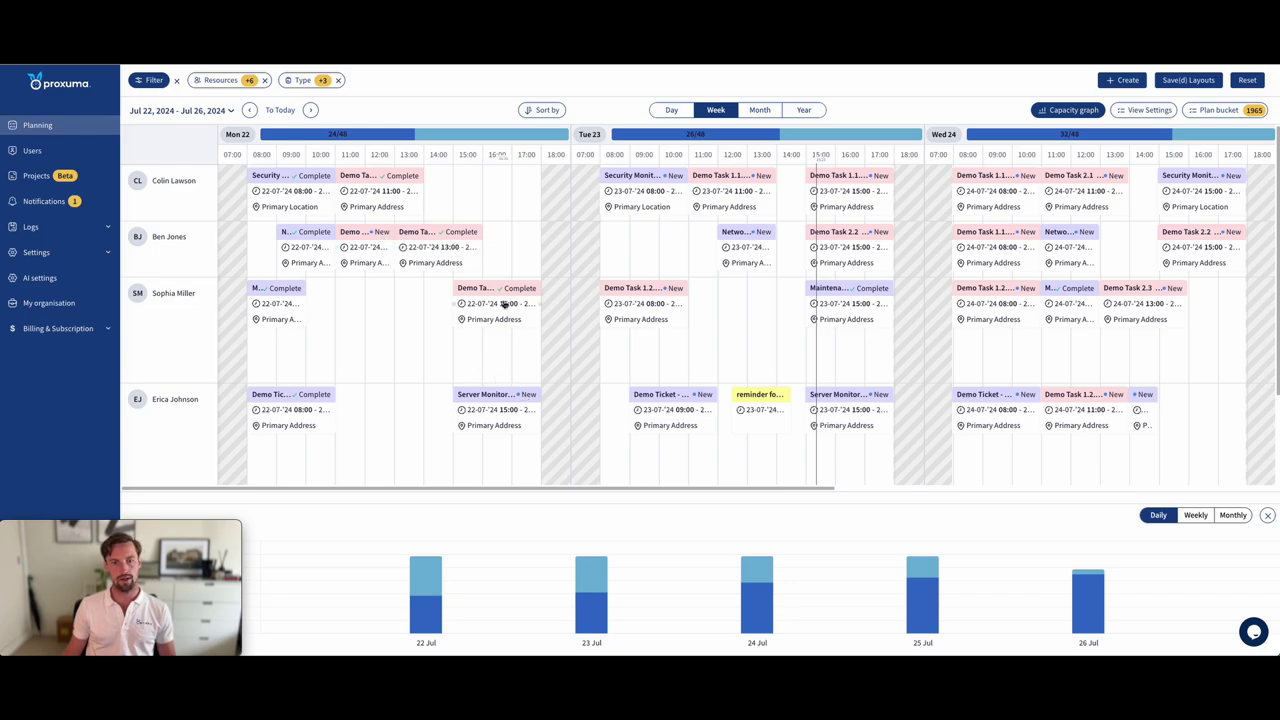
Step: Inspect Monday's 08:00 Security Monitoring service call and its linked Autotask record, then close both without changes
click(306, 193)
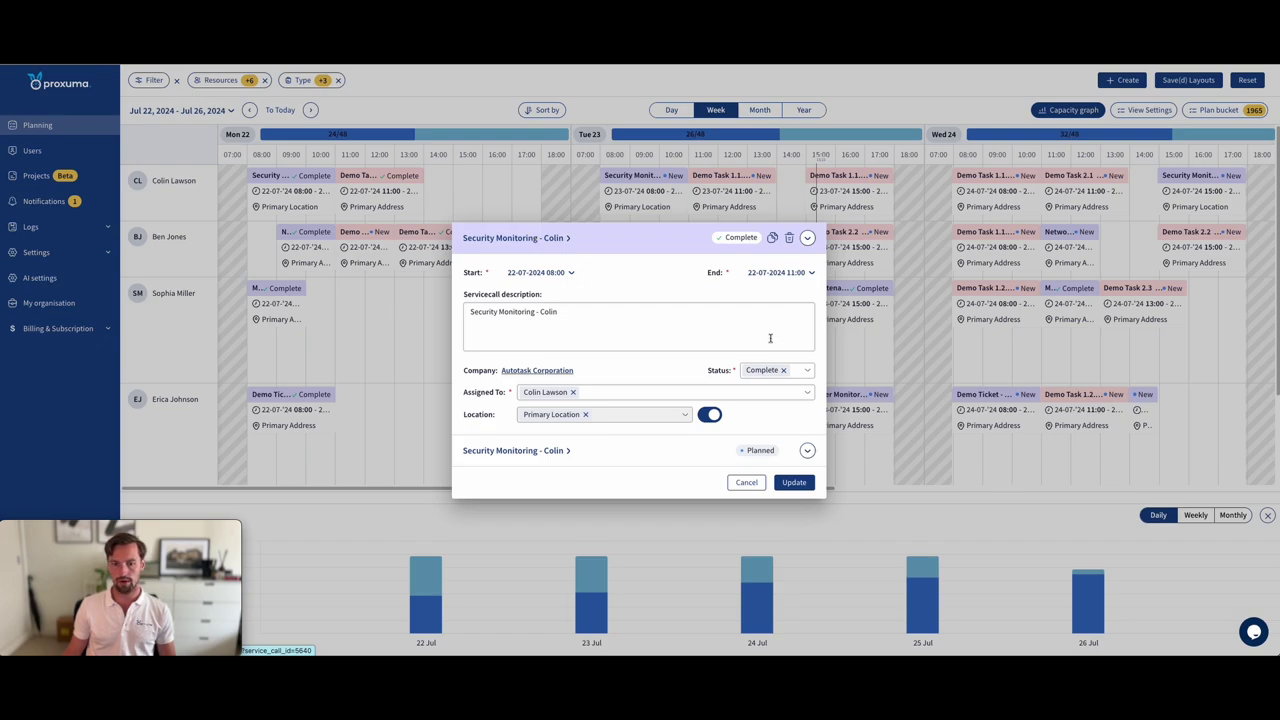
click(476, 239)
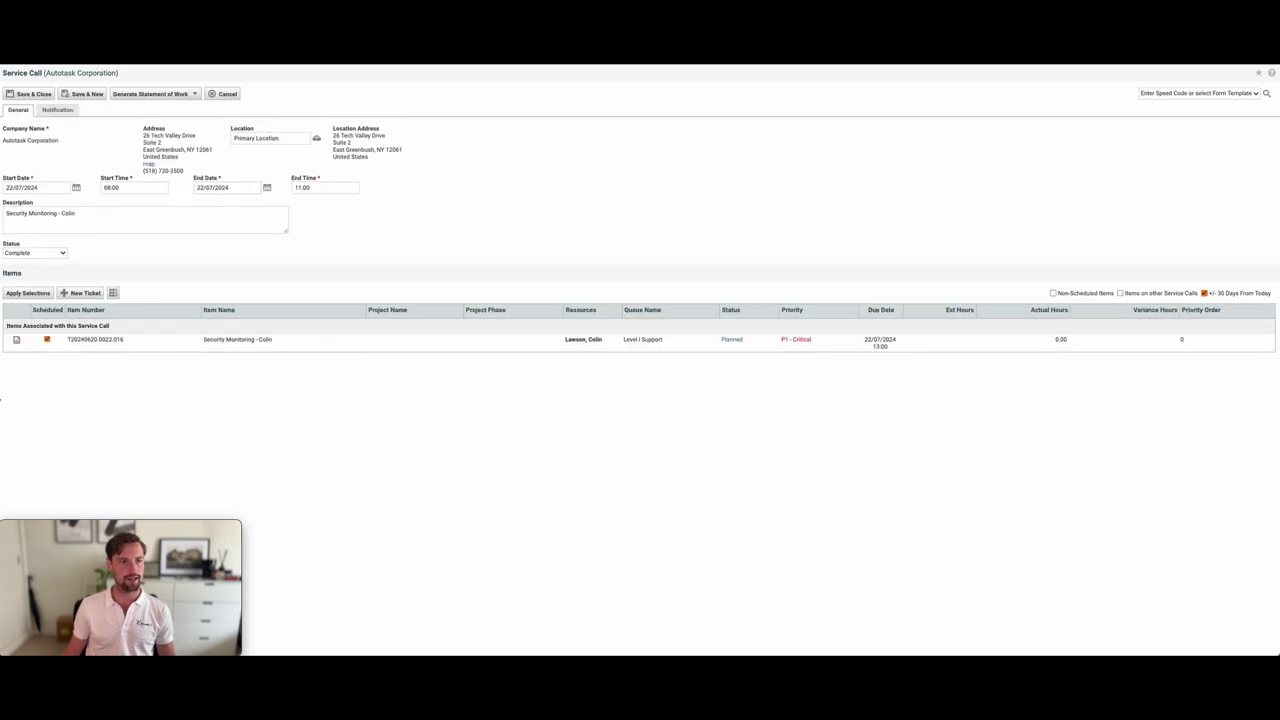
key(ctrl+w)
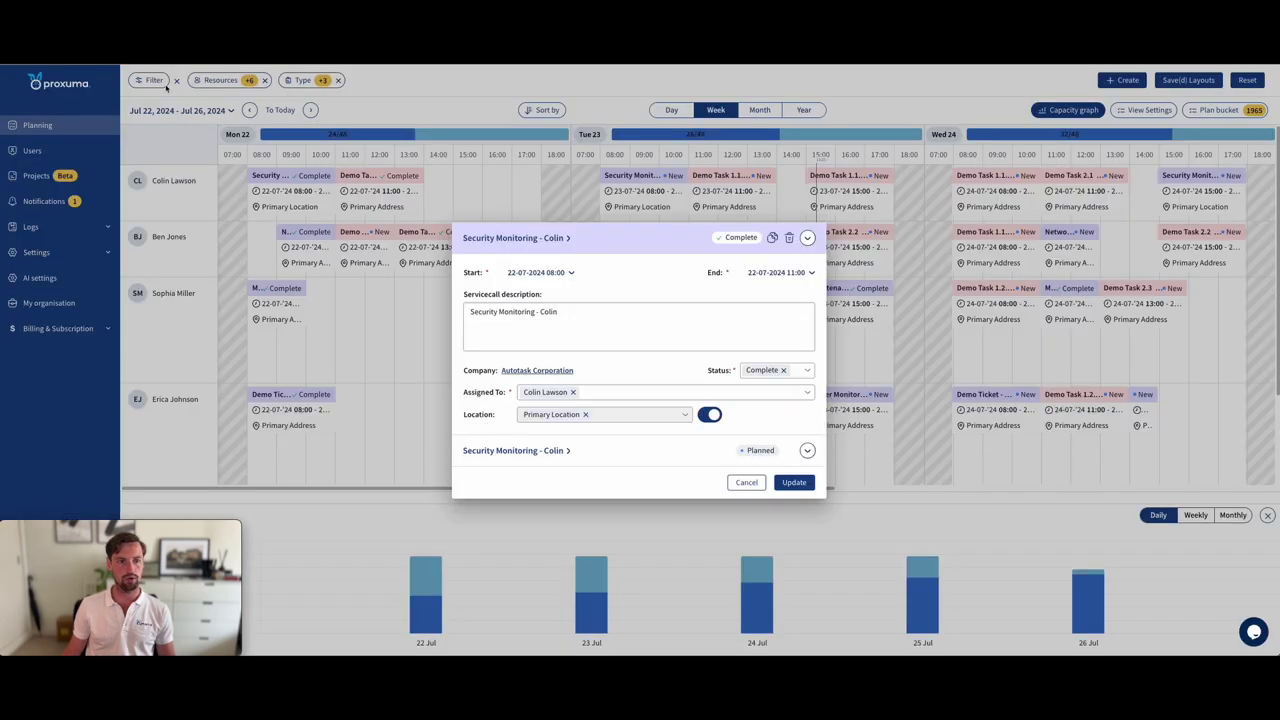
click(747, 484)
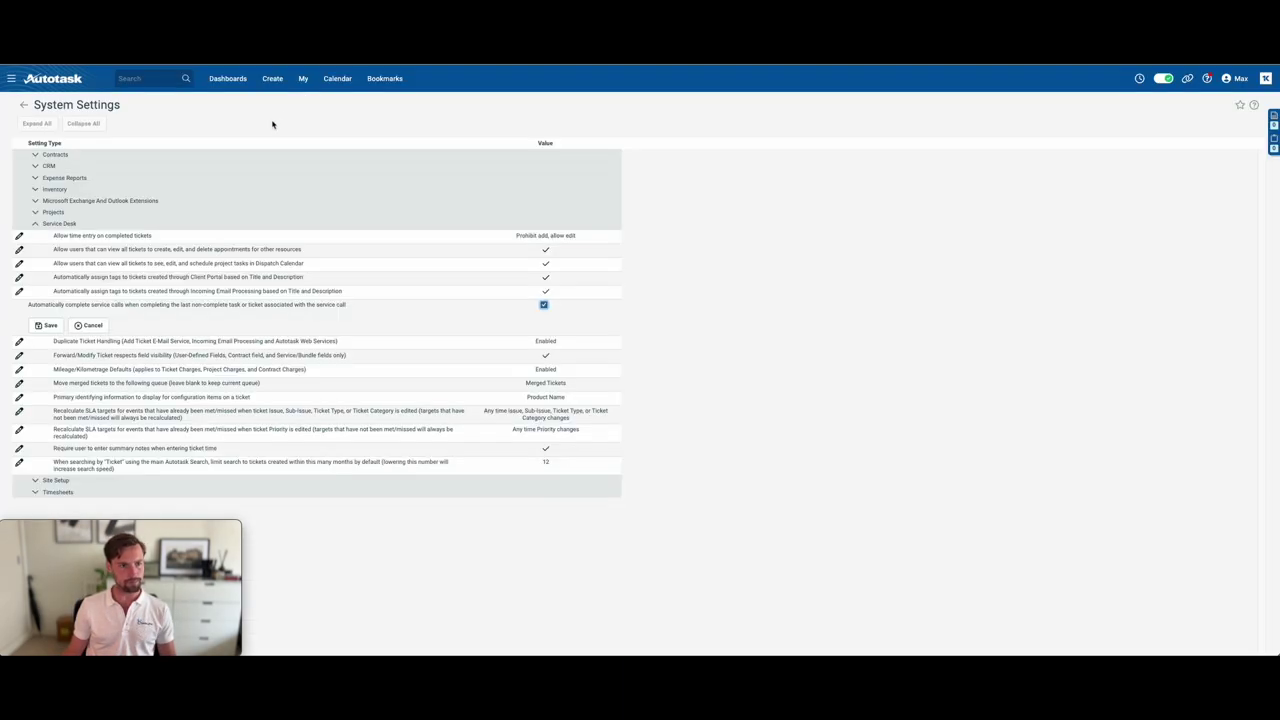
Step: Switch to Autotask and check the Service Desk system setting that automatically completes service calls with their last task or ticket
click(46, 79)
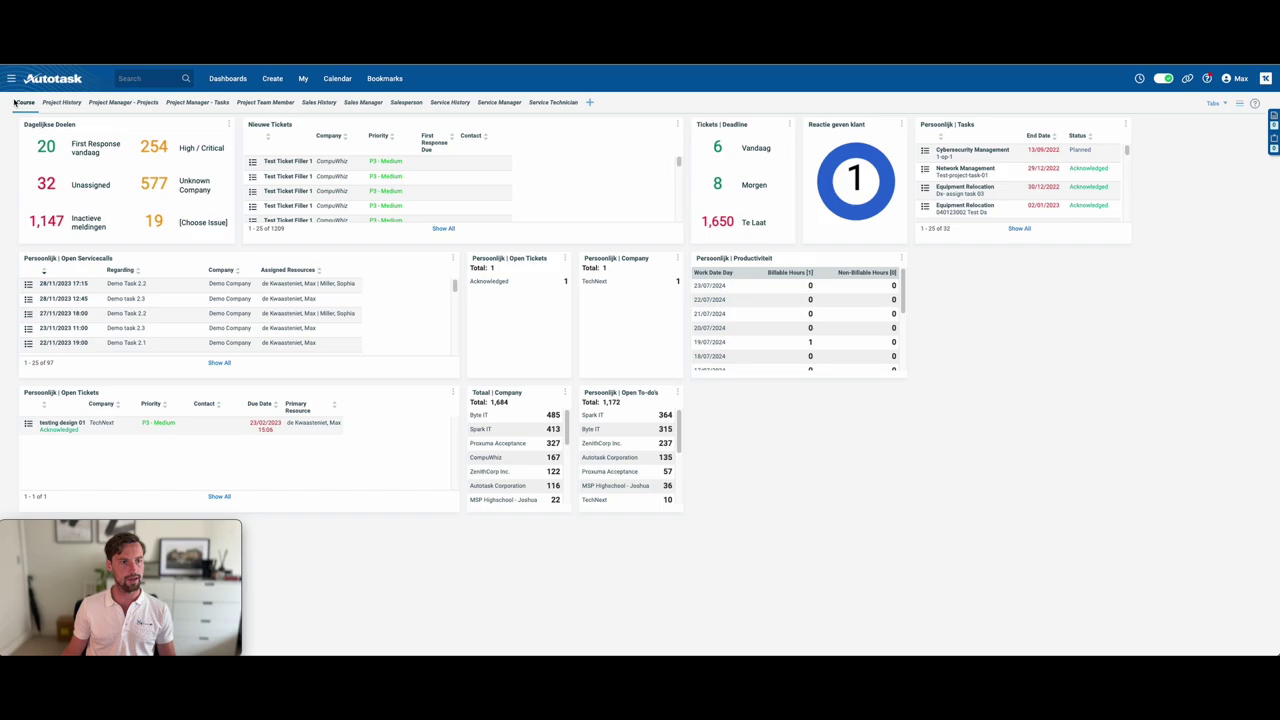
mouse_move(14, 86)
mouse_move(22, 209)
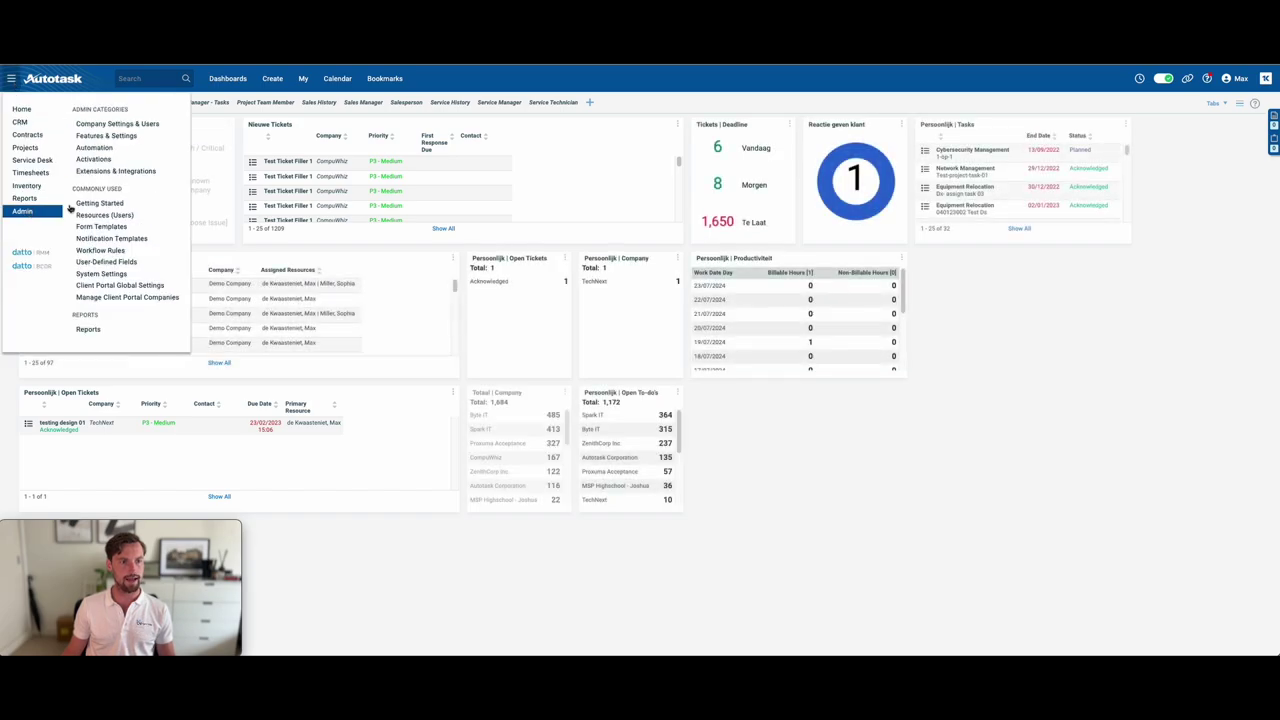
click(116, 141)
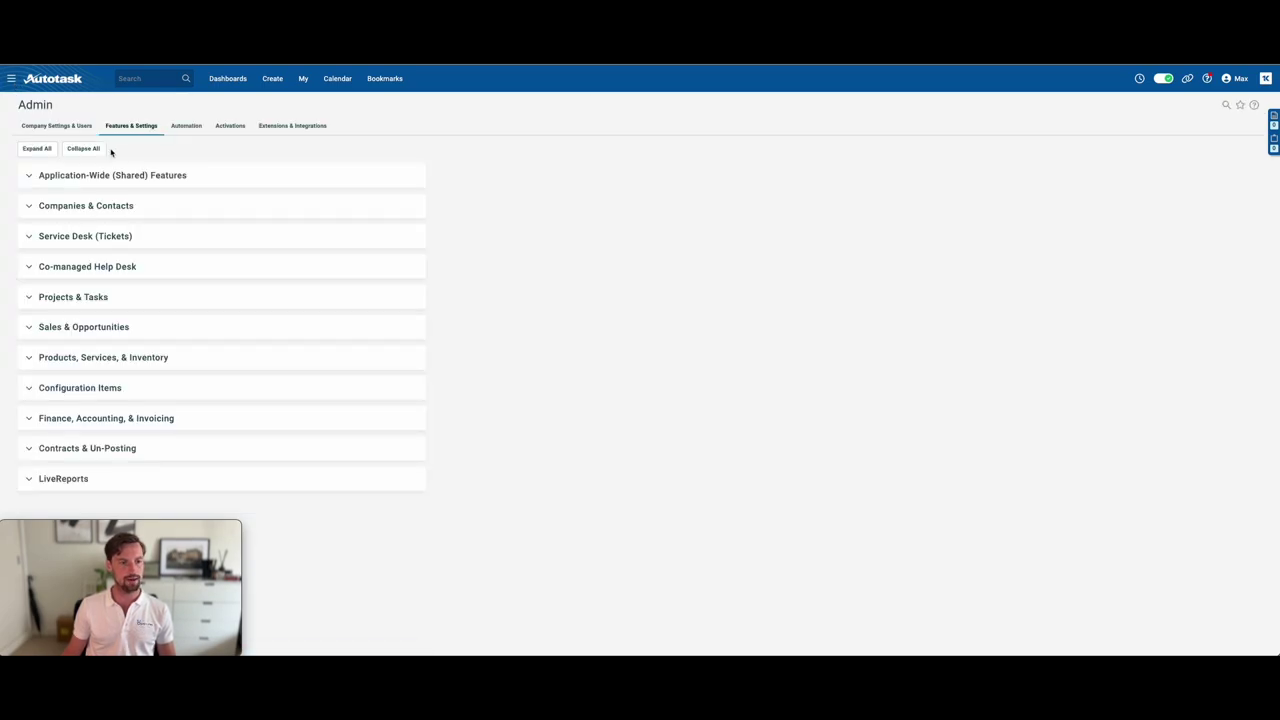
click(29, 177)
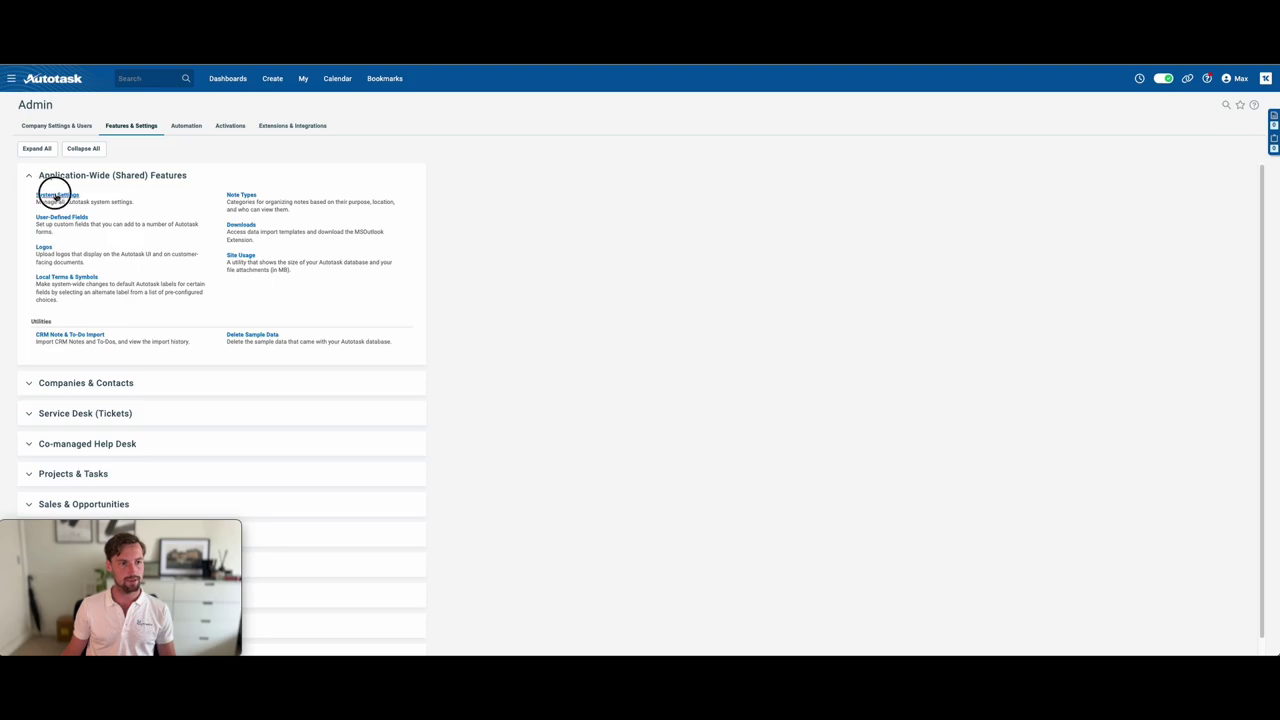
click(55, 196)
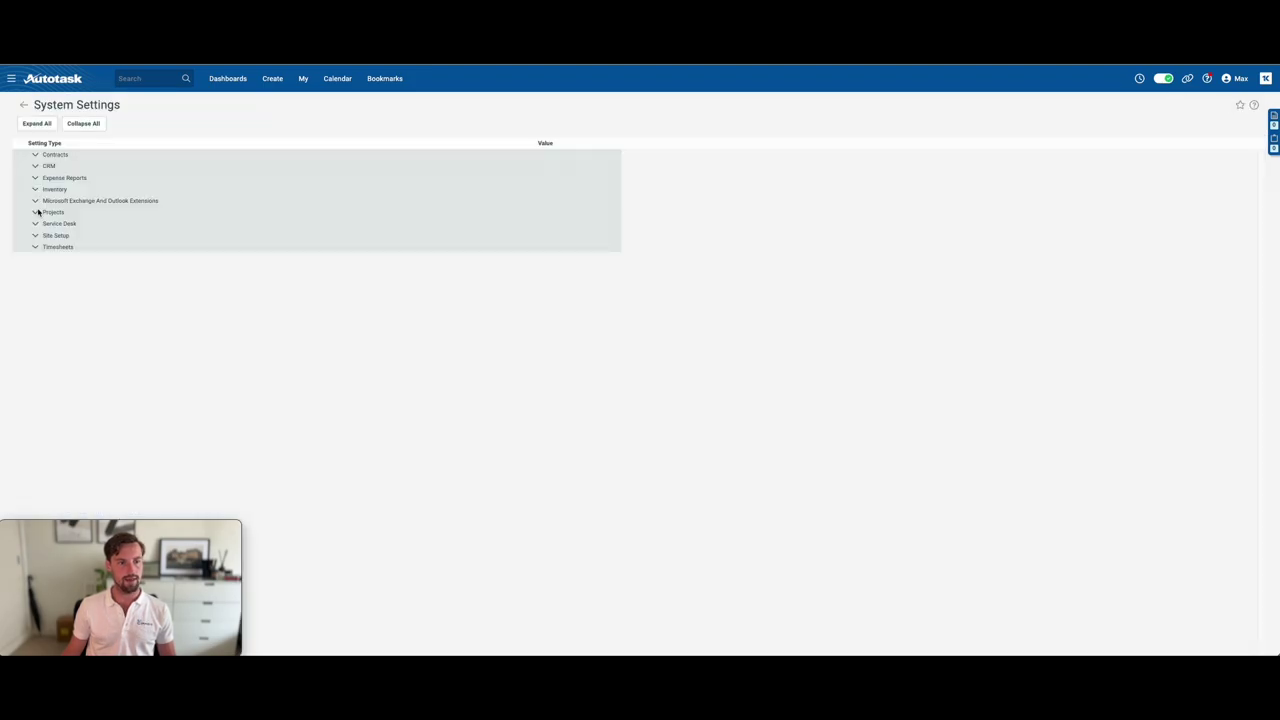
click(35, 224)
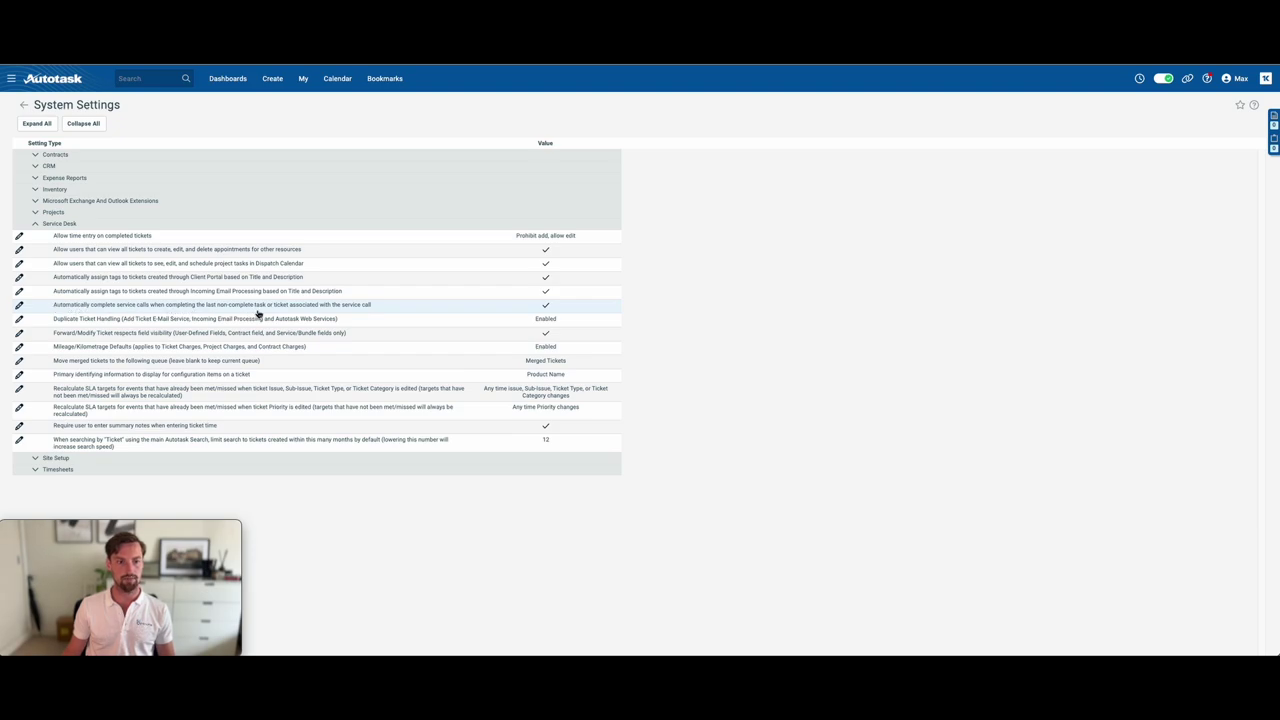
click(403, 309)
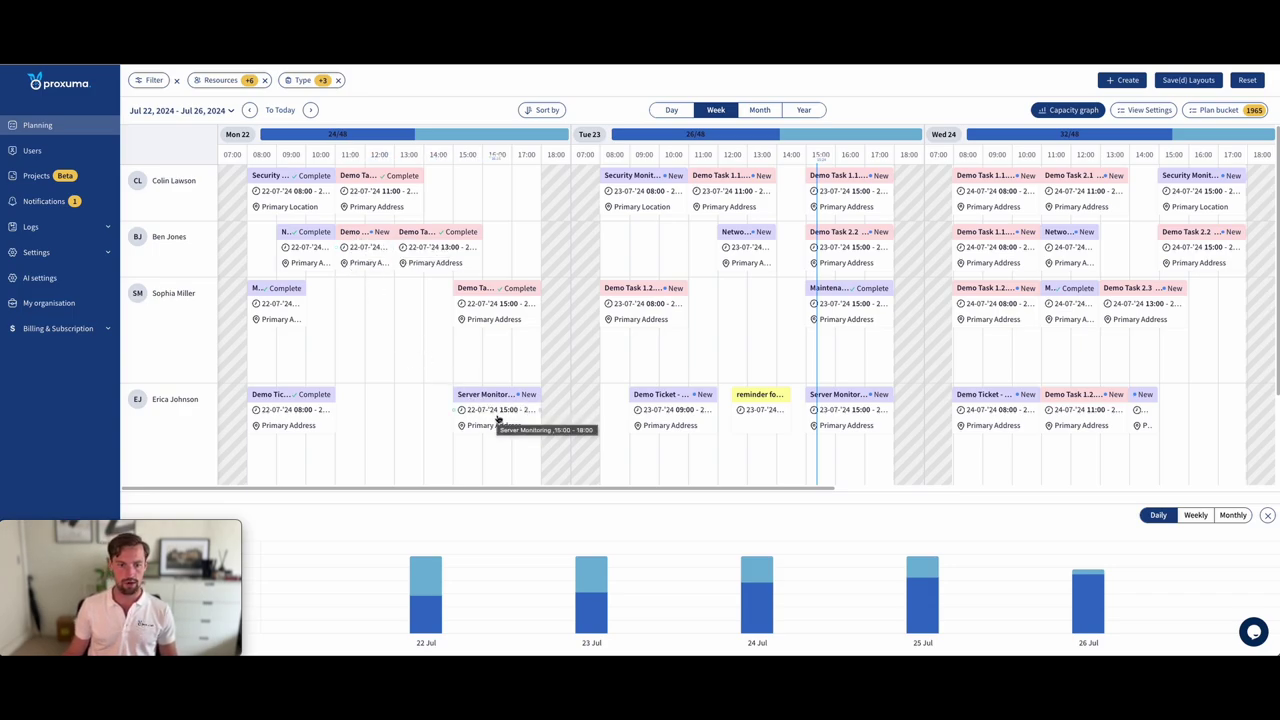
Step: Hide the capacity graph and examine the ticket description inside Monday's 15:00 Server Monitoring service call
key(Escape)
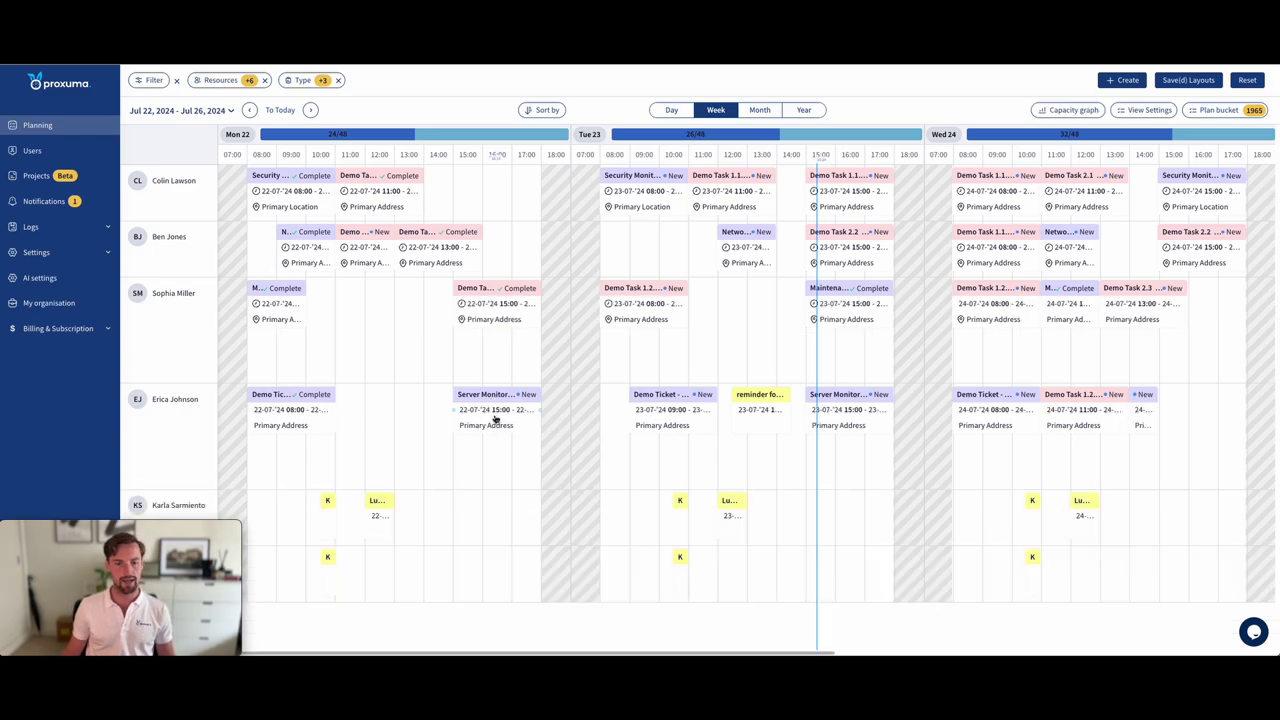
click(494, 418)
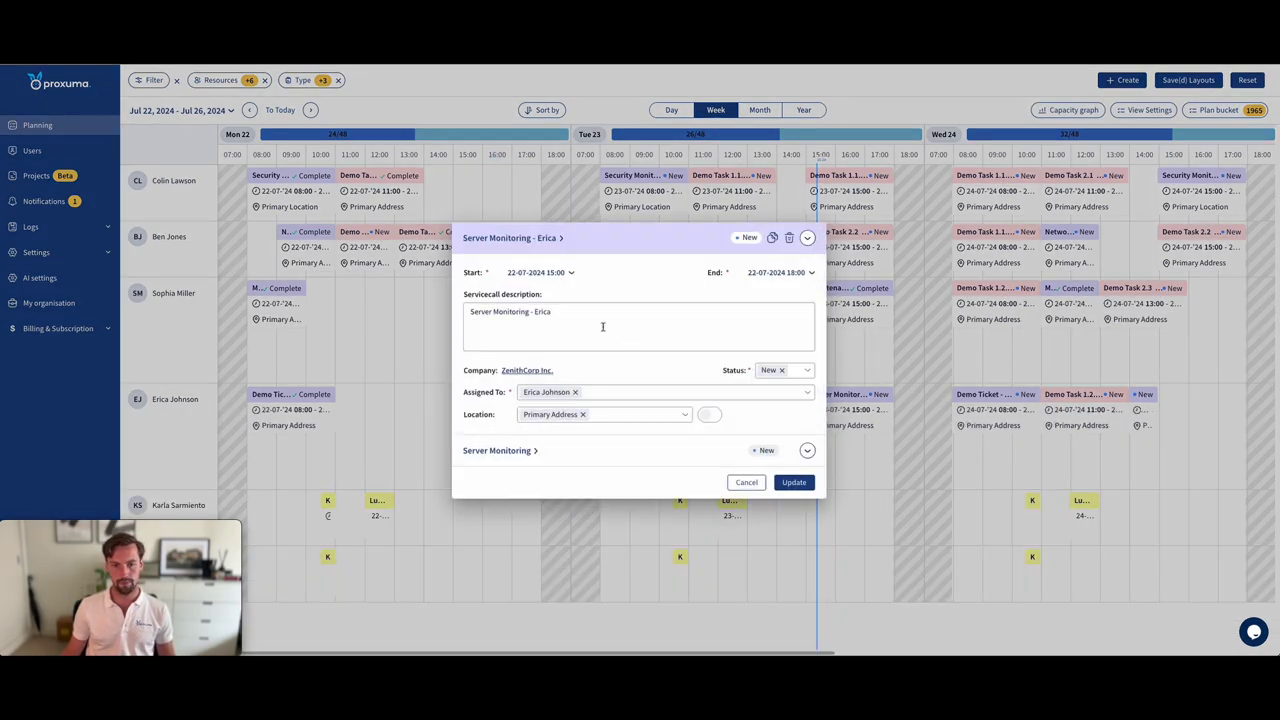
drag(589, 314, 443, 297)
click(637, 303)
click(807, 451)
scroll(596, 437, down, 3)
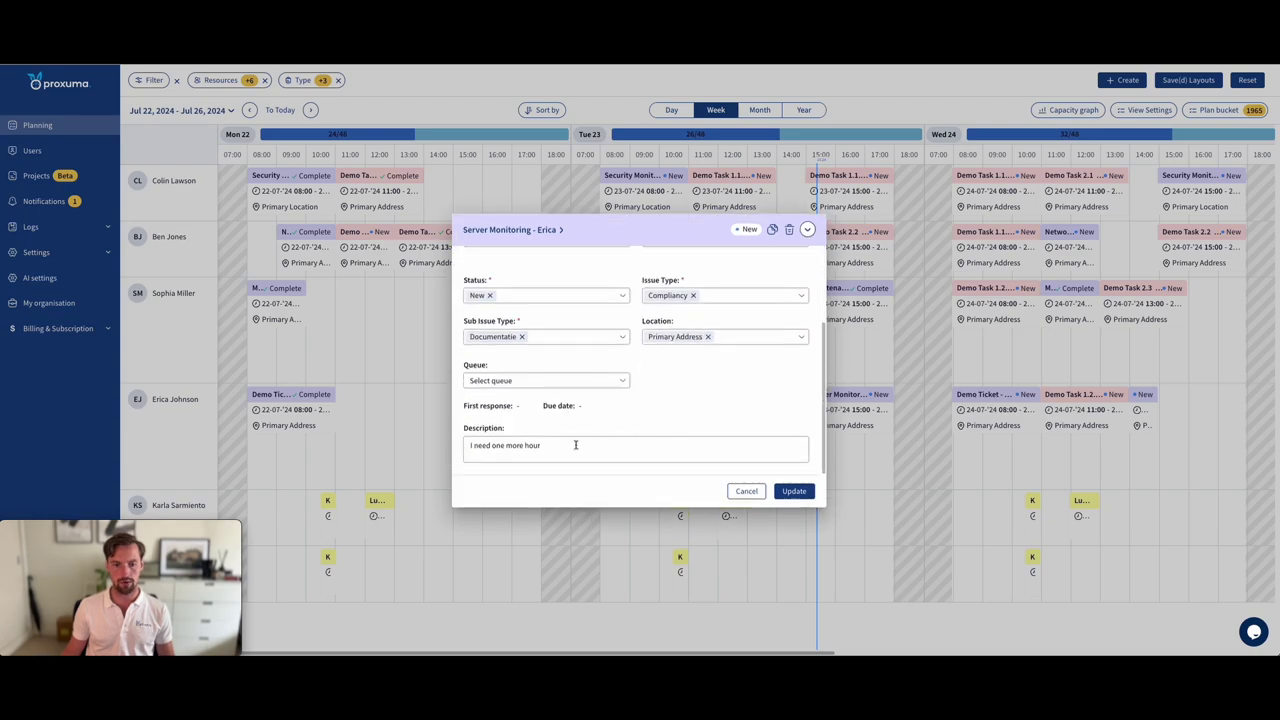
drag(562, 446, 468, 445)
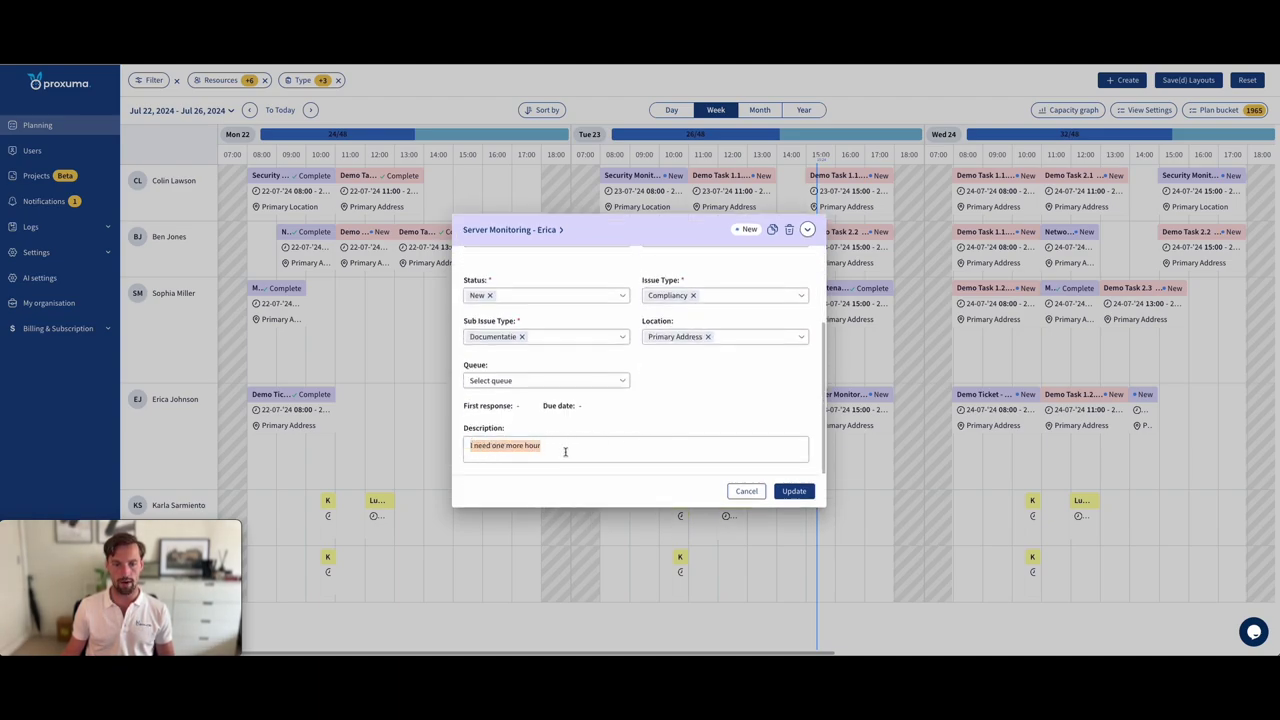
Step: View the linked Server Monitoring ticket's description in Autotask, then return to the planning and close the service call without changes
scroll(596, 409, up, 3)
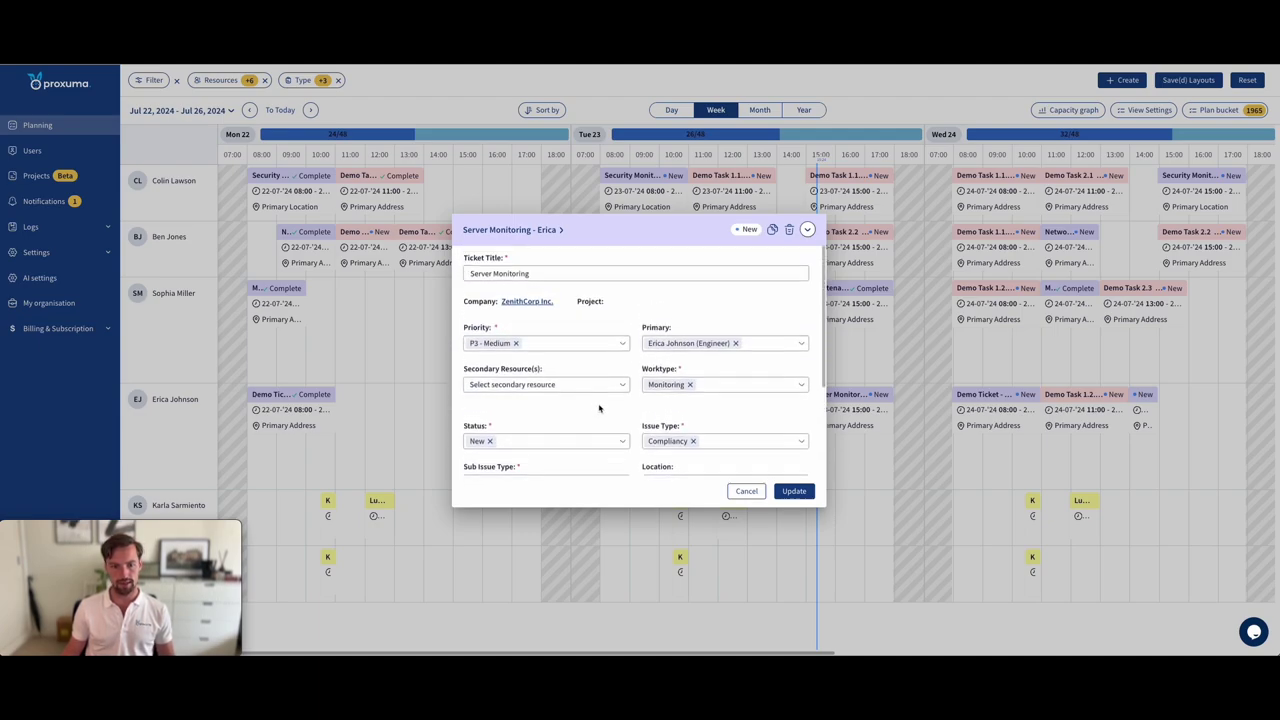
scroll(599, 406, up, 2)
click(505, 261)
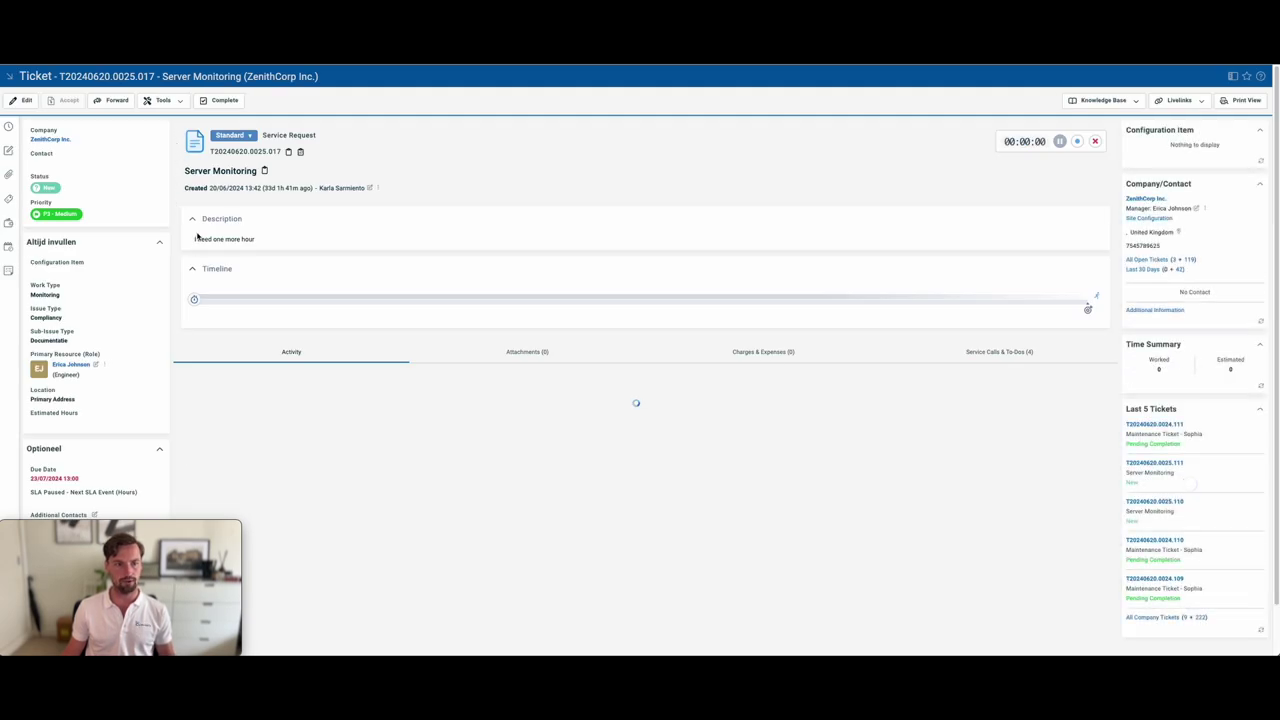
click(190, 240)
triple_click(258, 239)
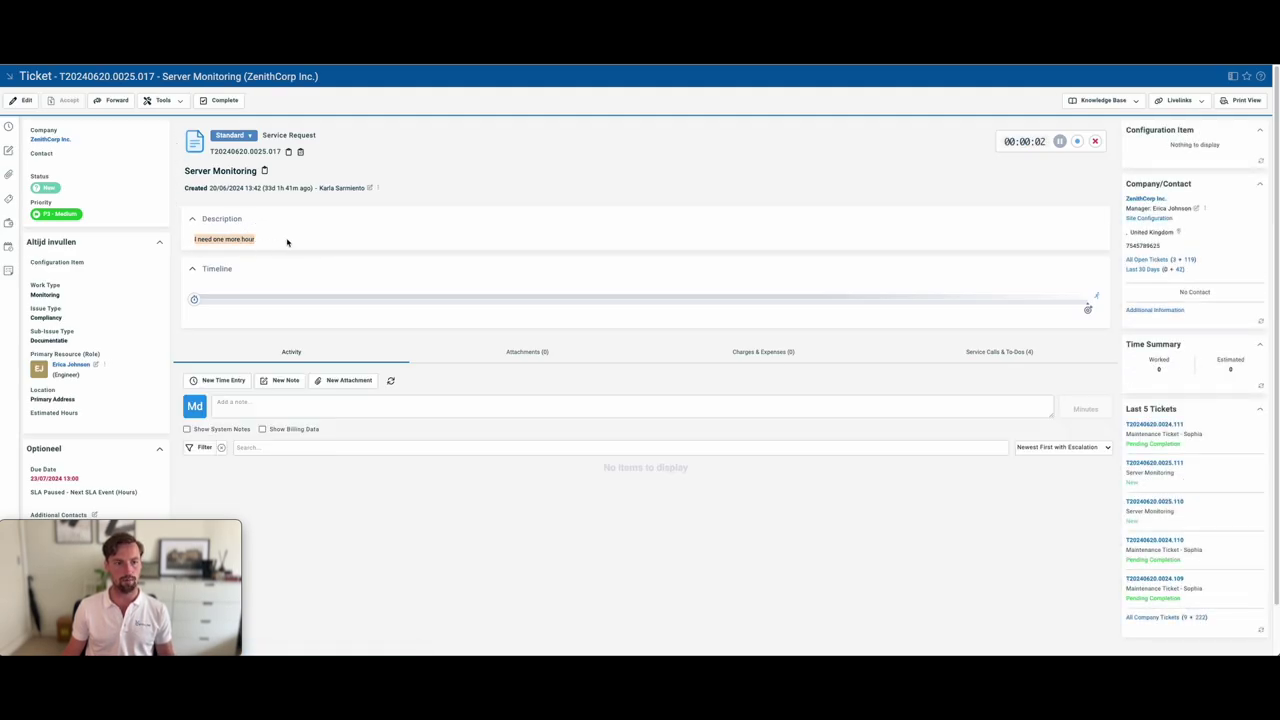
key(ctrl+w)
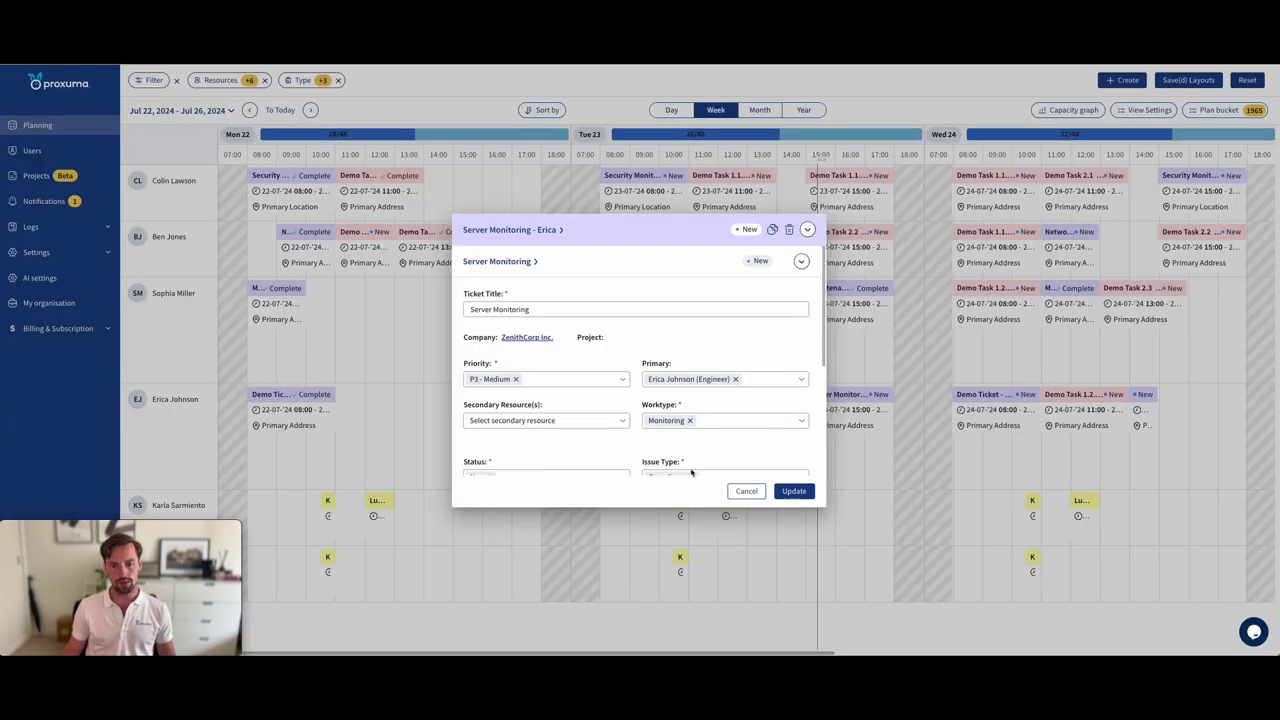
click(746, 491)
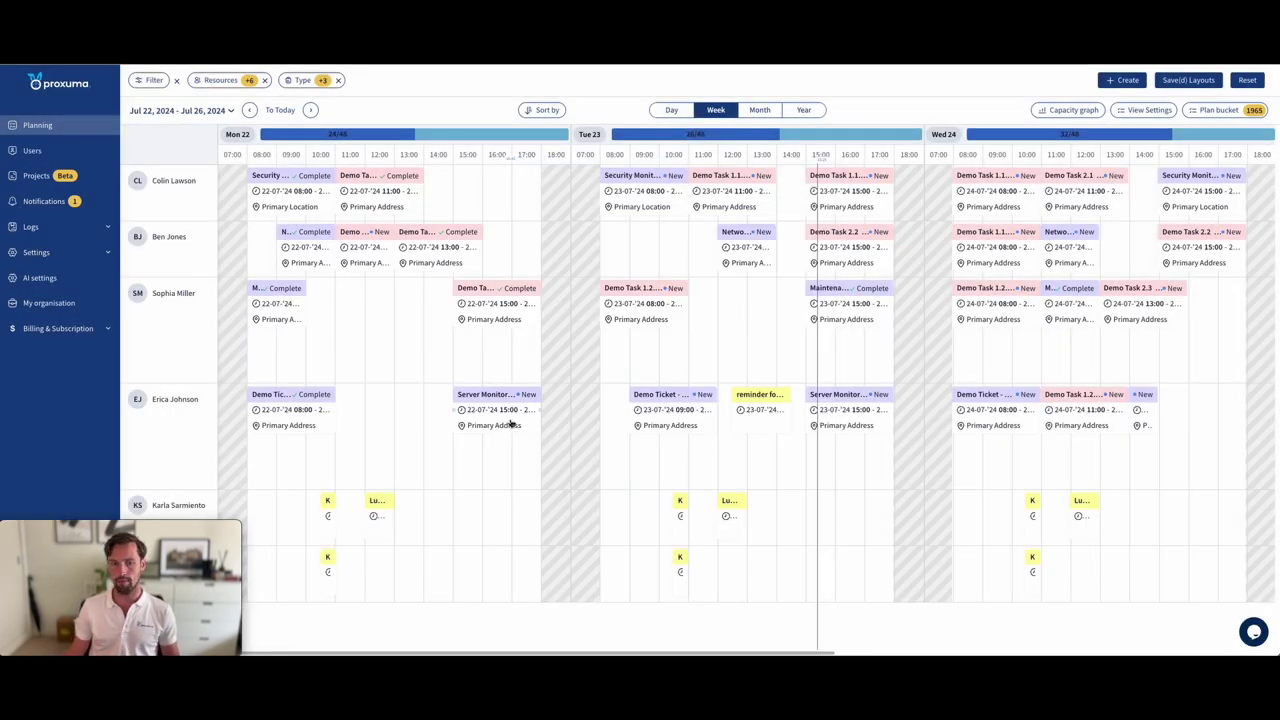
Step: Reschedule Monday's Server Monitoring service call to Wednesday 24 July at 15:00 for the same resource and shorten it to one hour
drag(500, 420, 1200, 413)
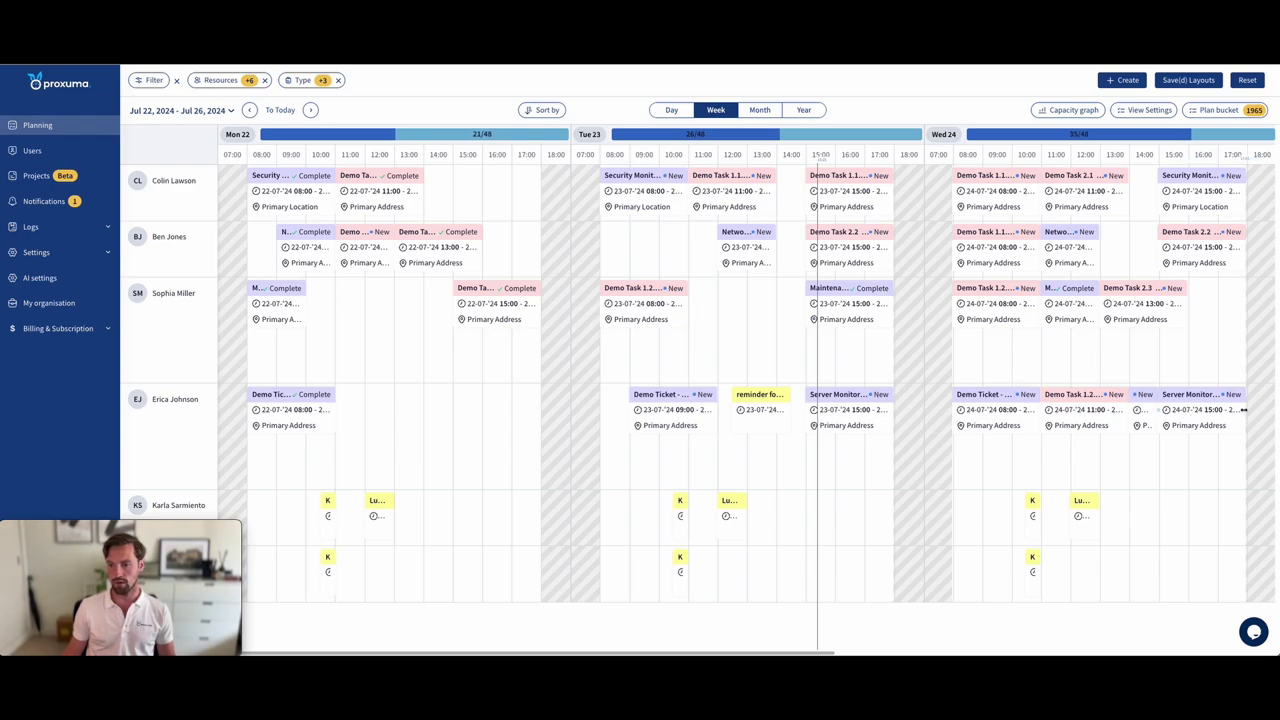
drag(1243, 409, 1184, 410)
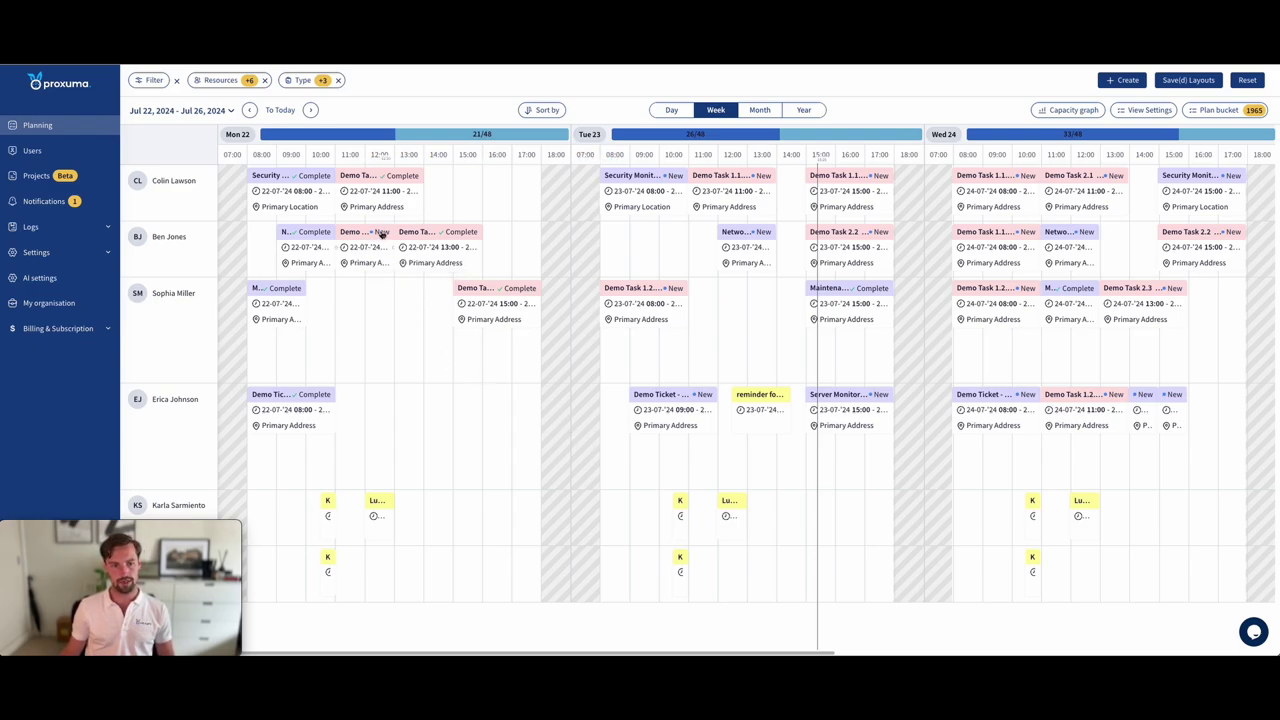
Step: Examine the linked task details inside Monday's 11:00 Demo Task 1.1.2 service call and close it without changes
click(381, 232)
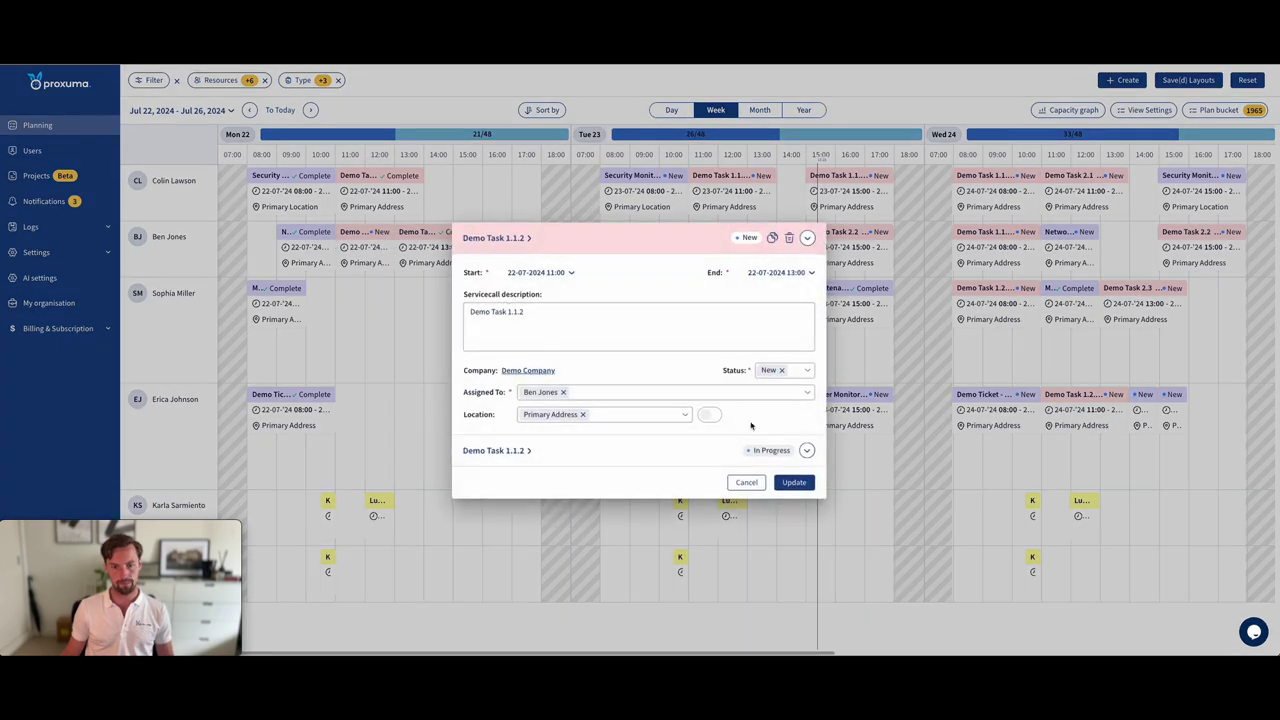
click(806, 450)
scroll(751, 420, down, 3)
scroll(754, 440, up, 3)
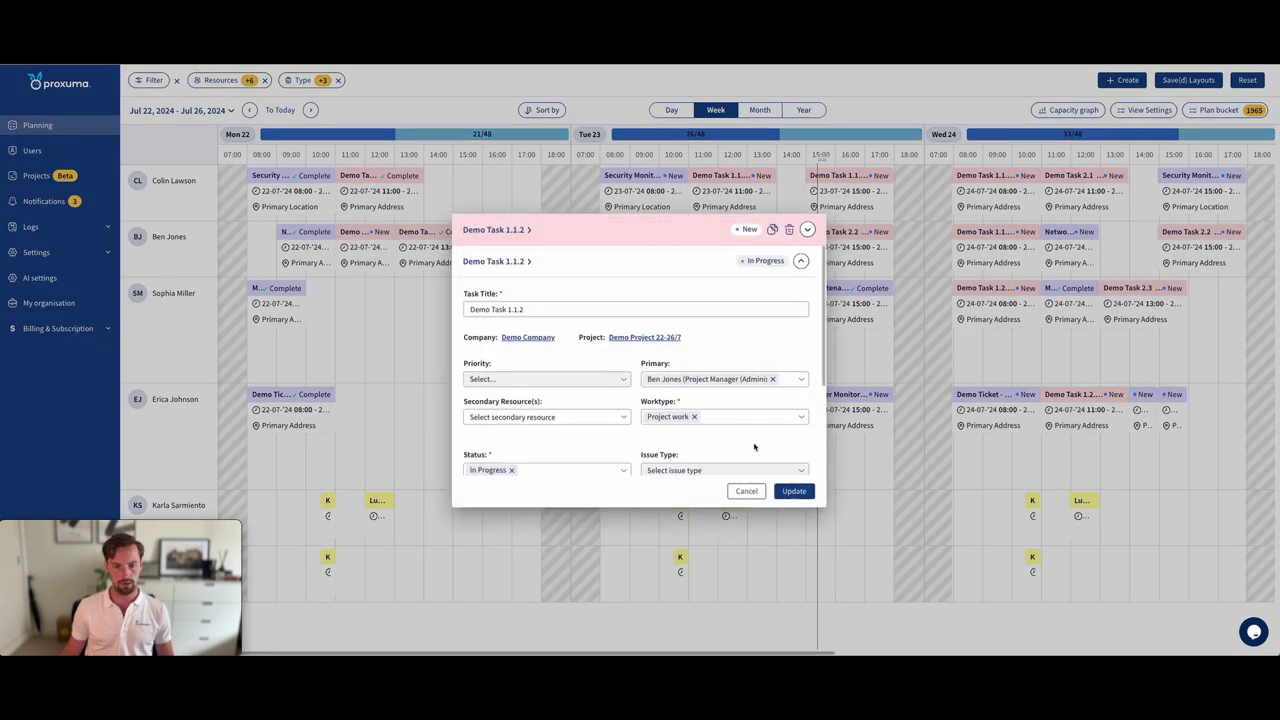
click(746, 490)
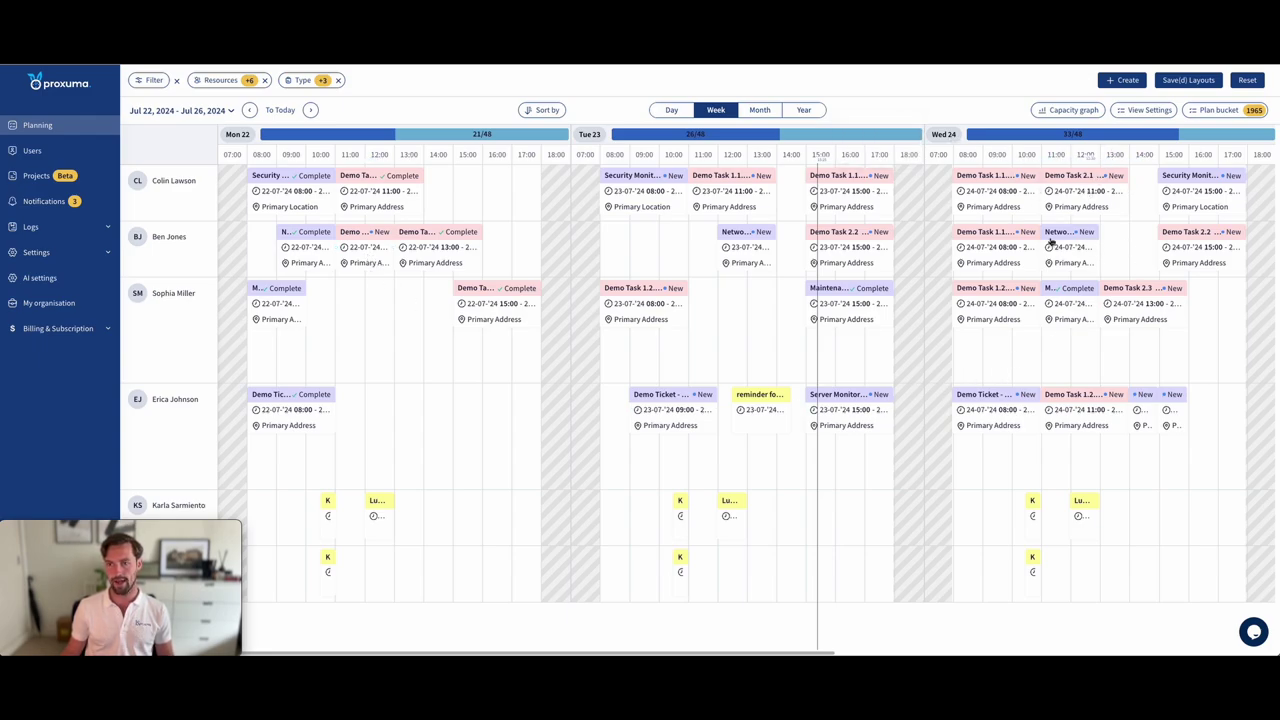
click(369, 262)
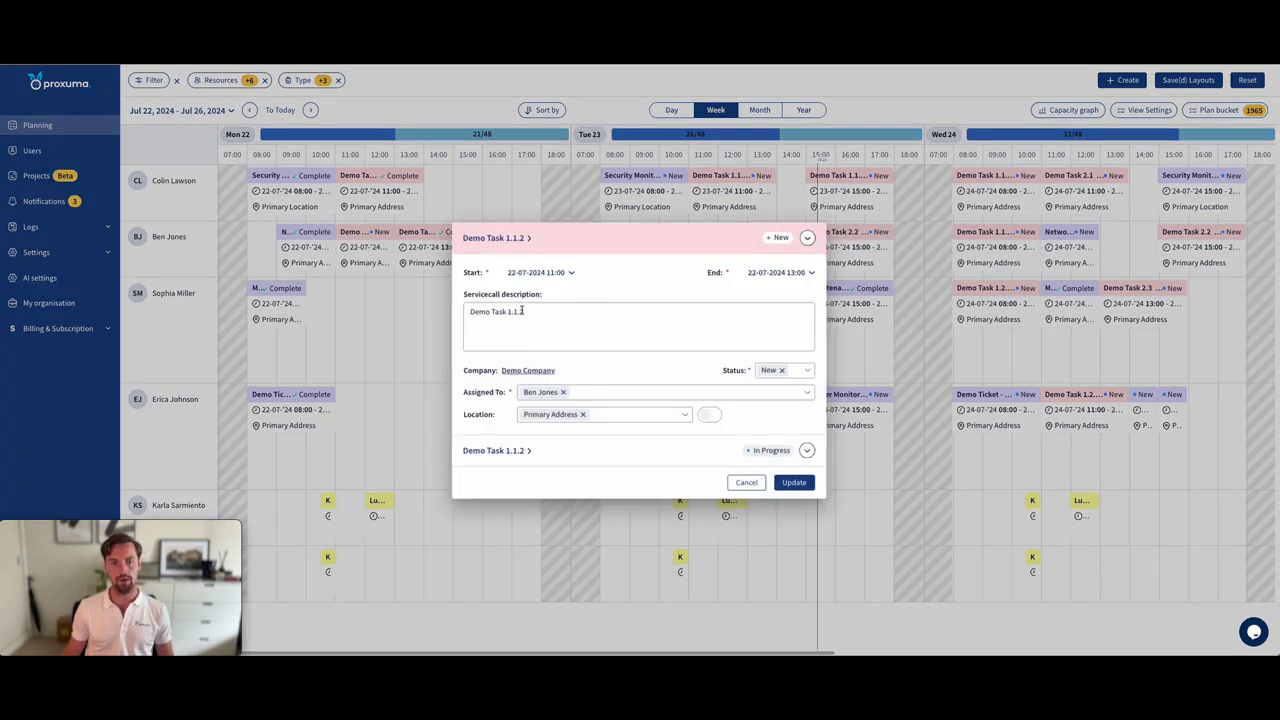
click(763, 273)
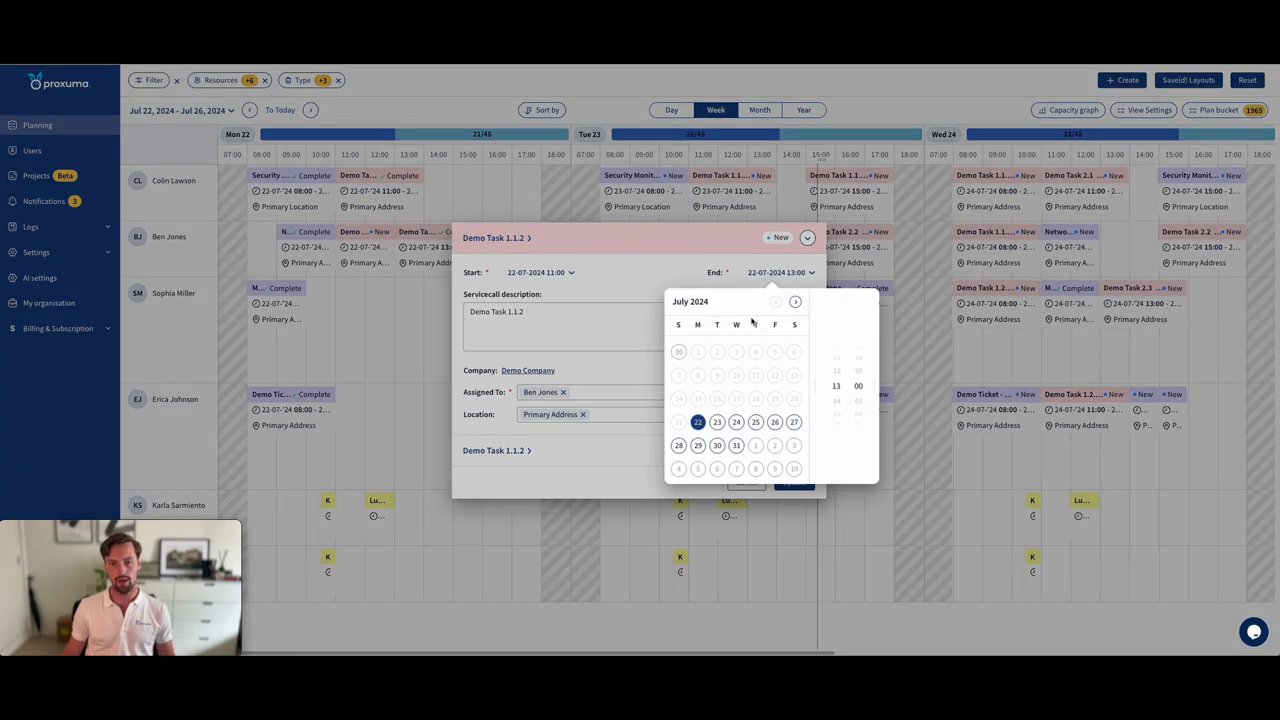
click(737, 423)
click(836, 400)
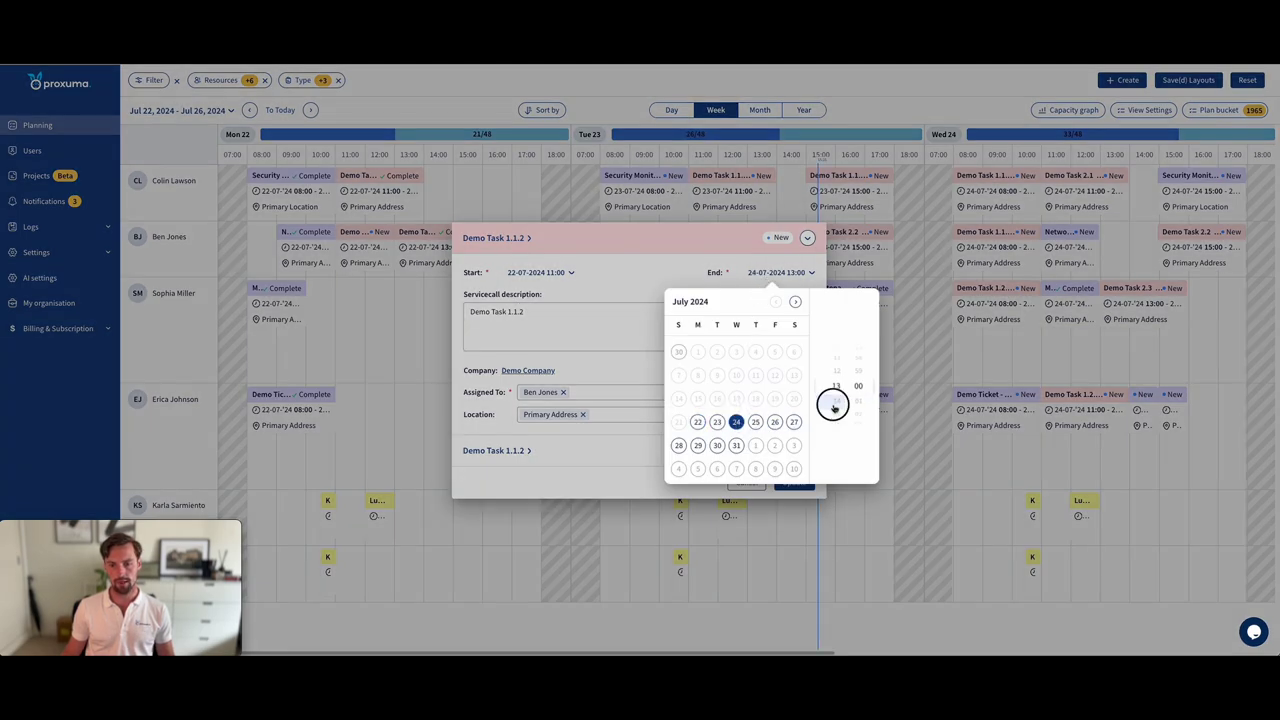
click(668, 284)
click(530, 272)
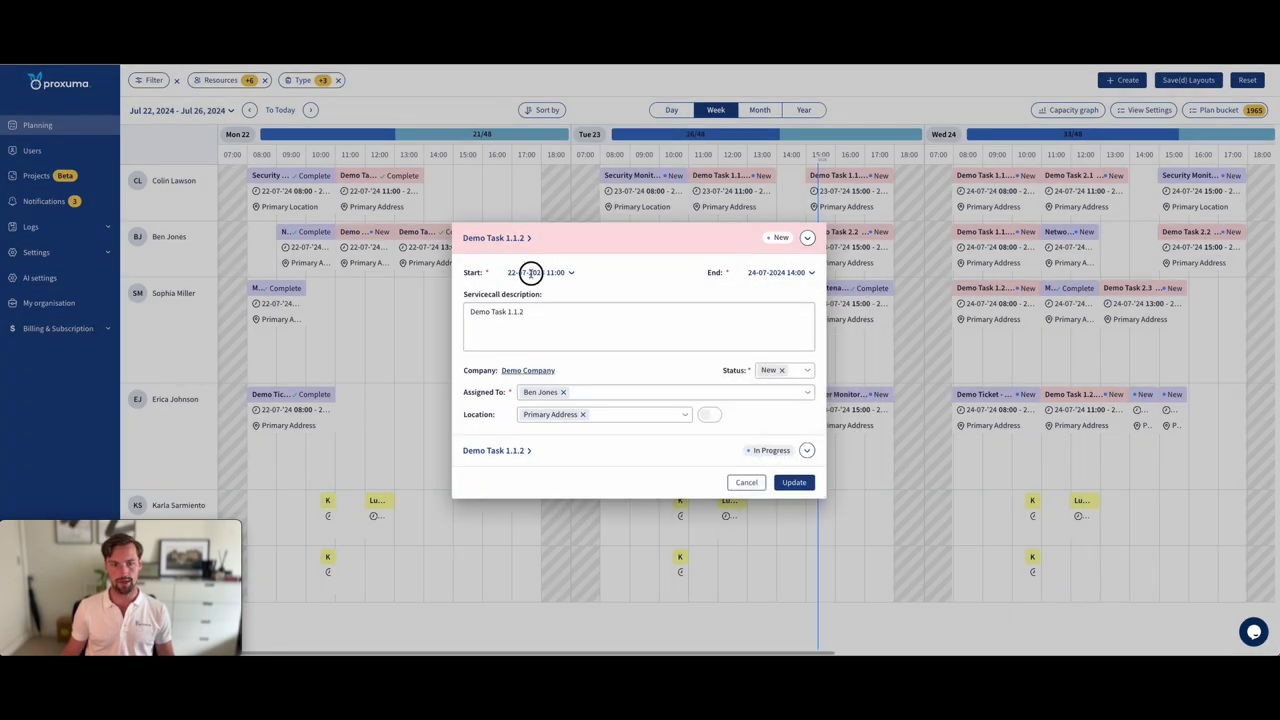
click(496, 422)
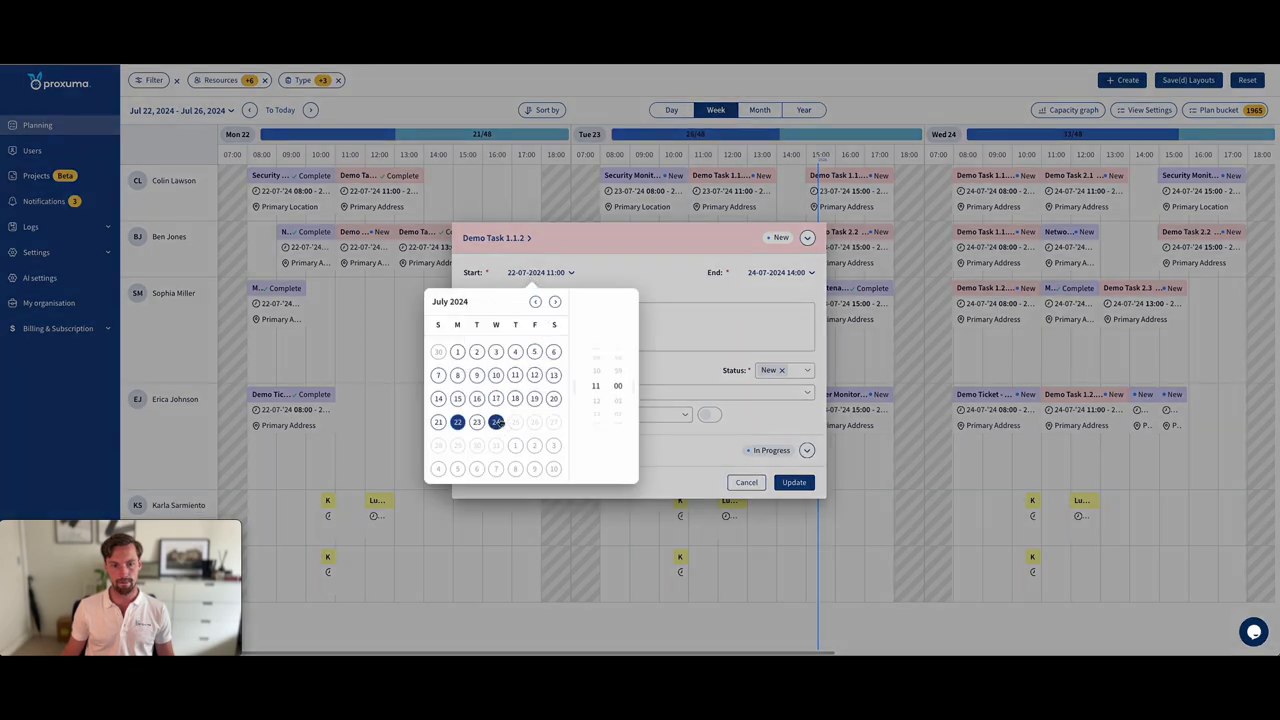
click(597, 402)
click(600, 386)
click(675, 355)
Step: Set the copied Demo Task 1.1.2 service call to 14:00–15:00, save it, and extend its start back to 13:00 in Wednesday's planning
click(797, 274)
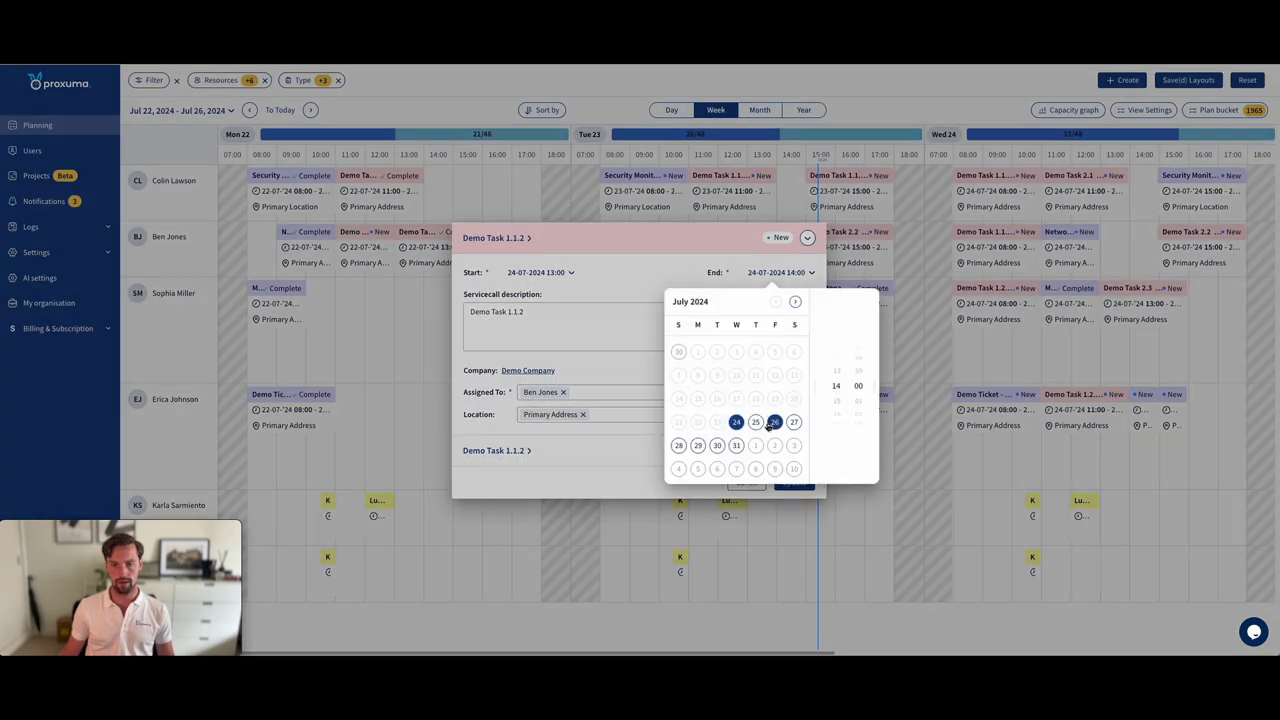
click(837, 398)
click(656, 271)
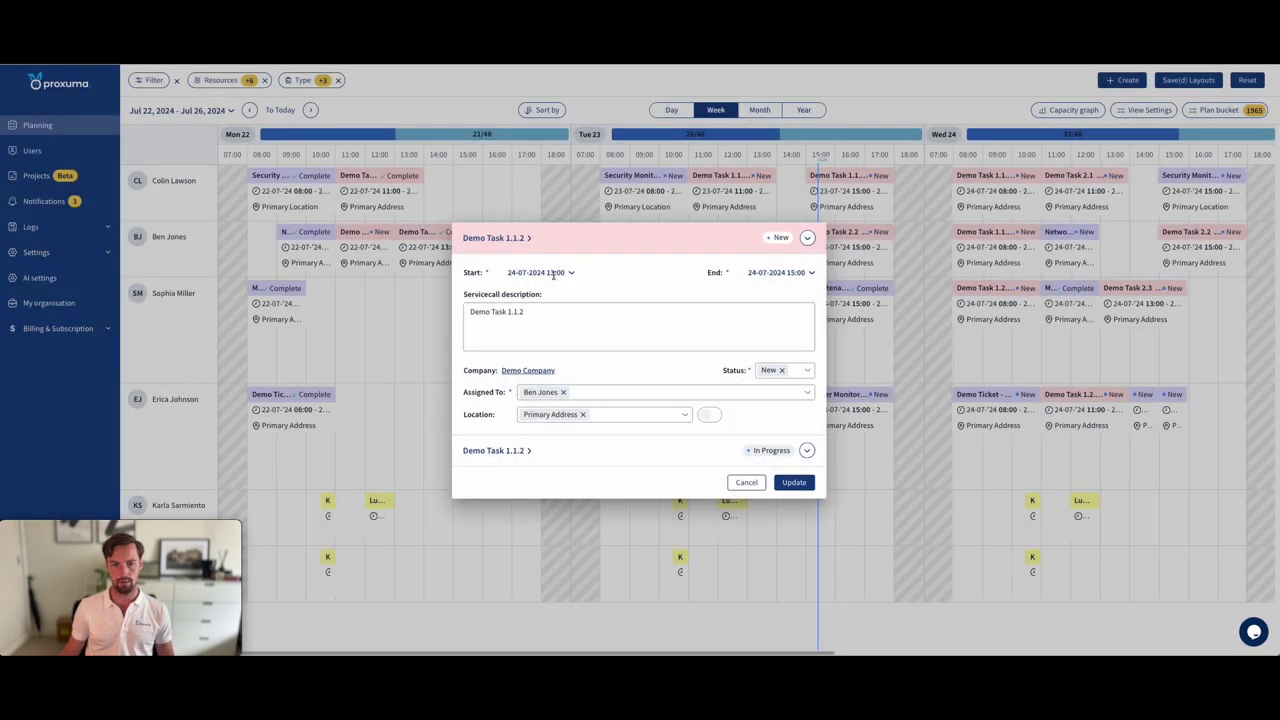
click(540, 273)
click(595, 407)
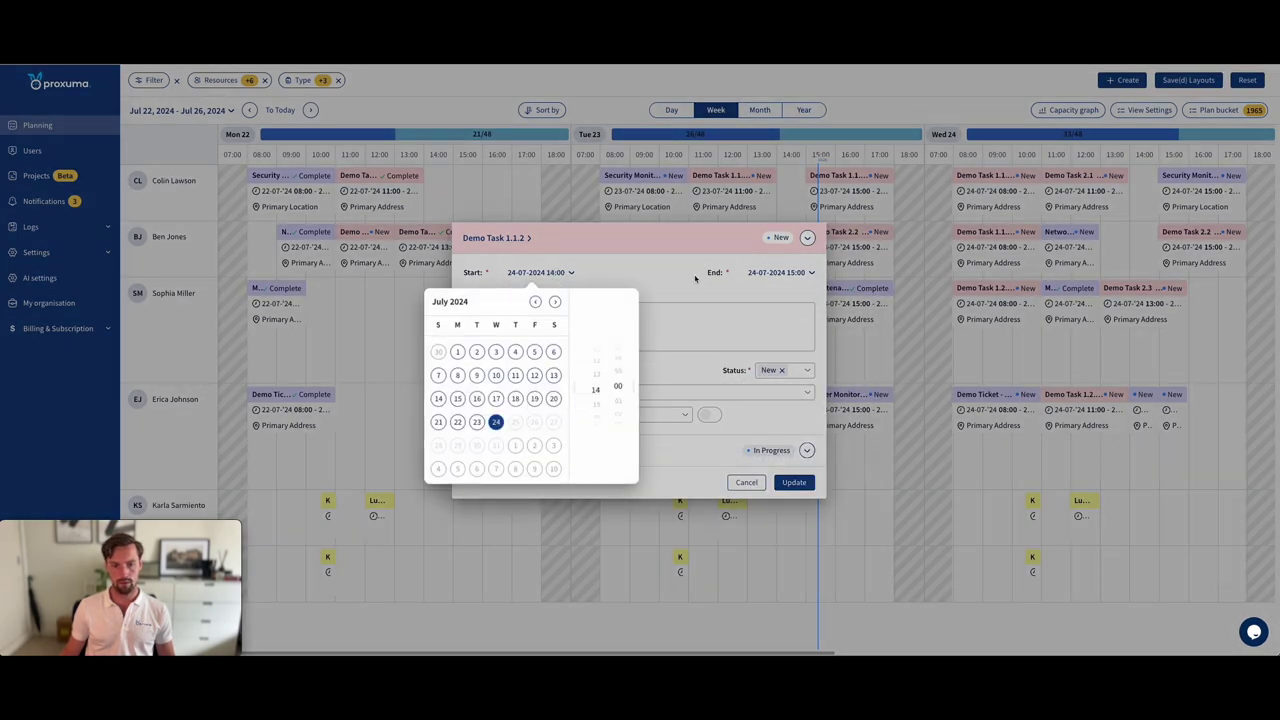
click(690, 275)
click(794, 483)
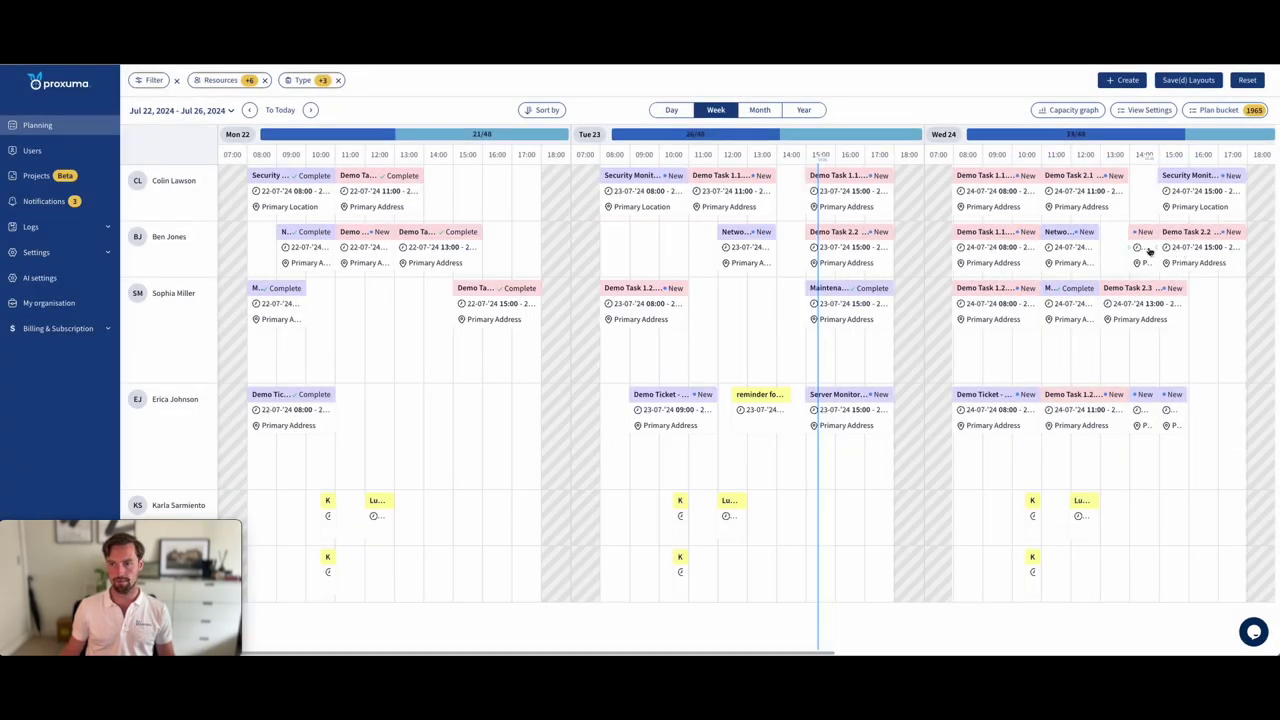
drag(1129, 247, 1099, 247)
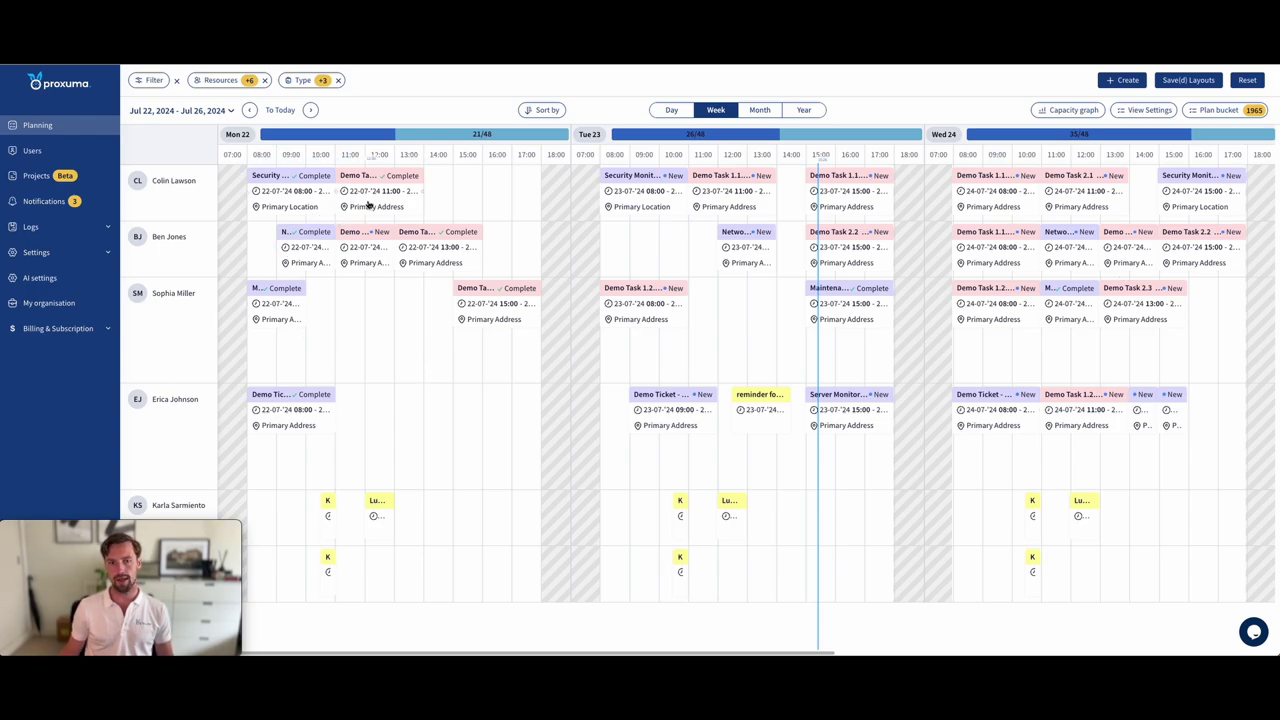
Step: Filter the planning by service call status, including Load, New, Test - To Reschedule and To Reschedule but excluding Complete
click(148, 84)
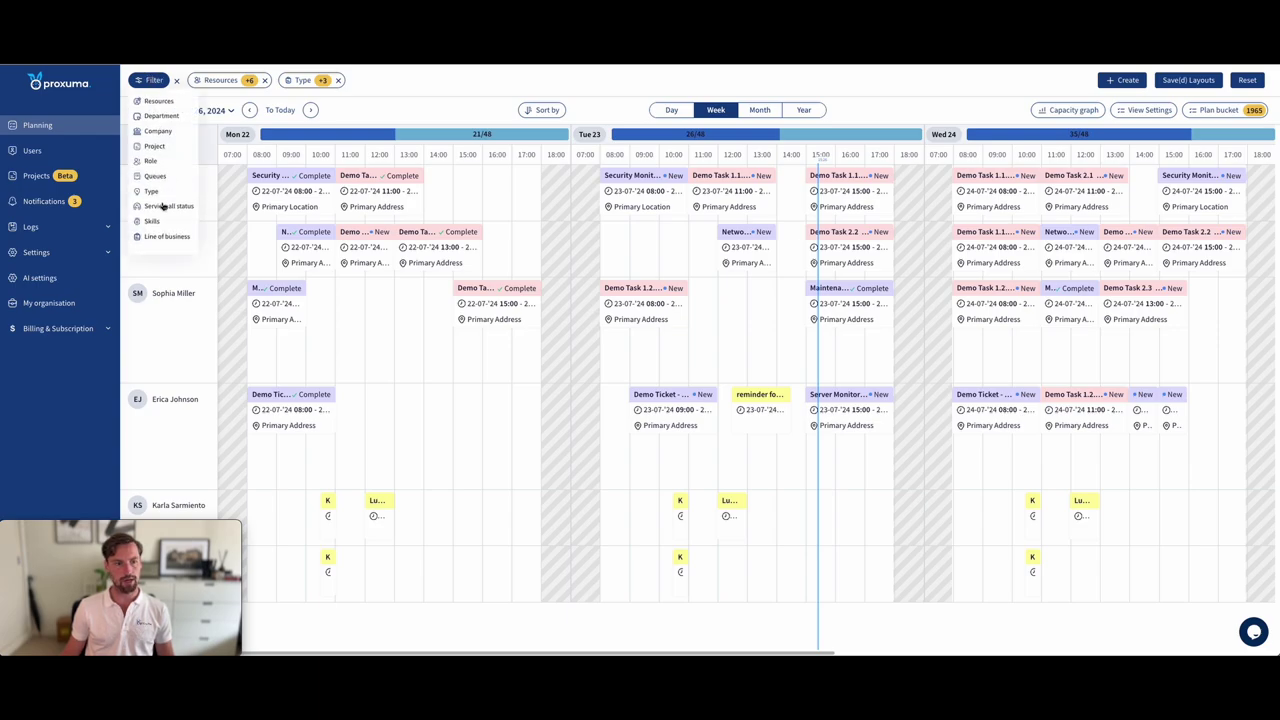
click(163, 207)
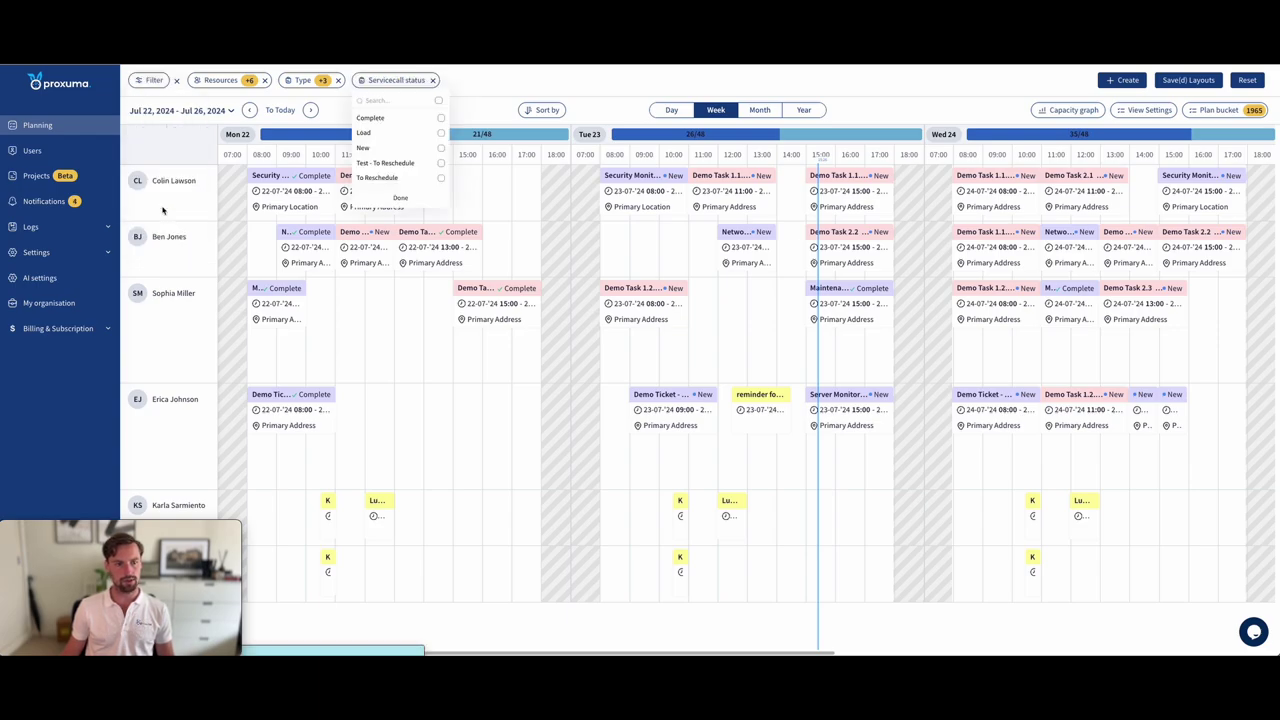
click(439, 102)
click(441, 118)
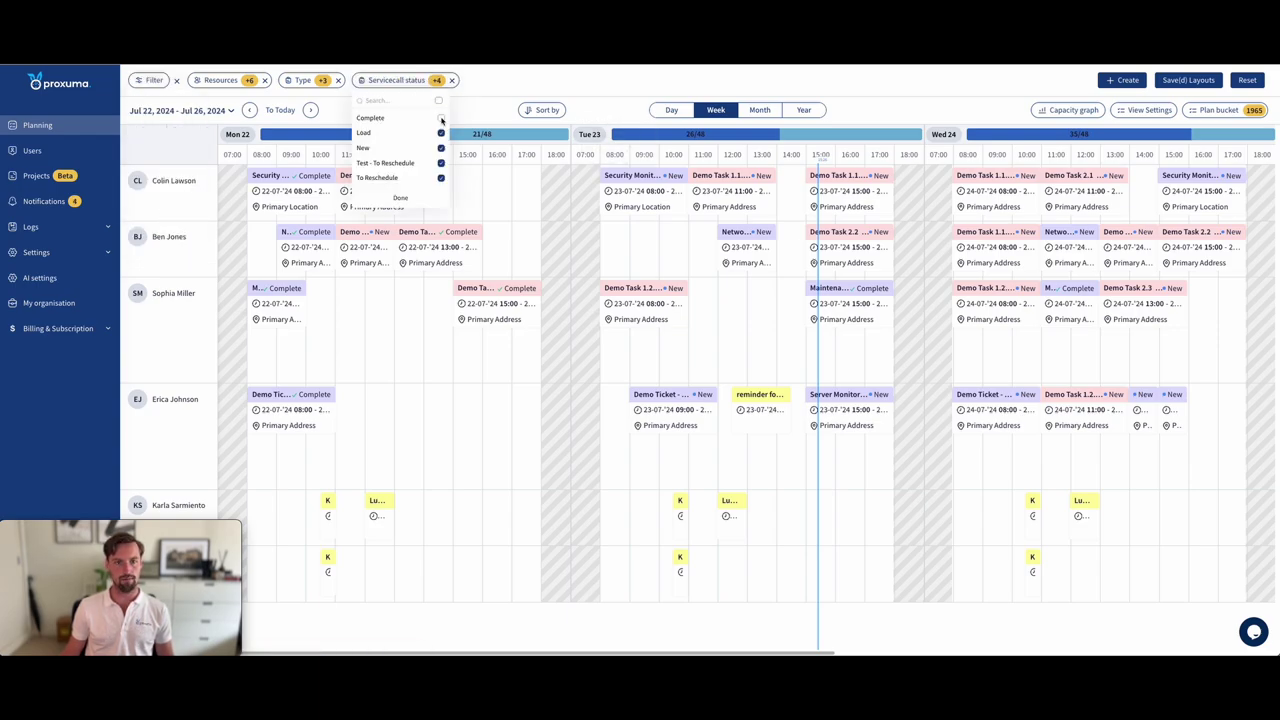
click(400, 198)
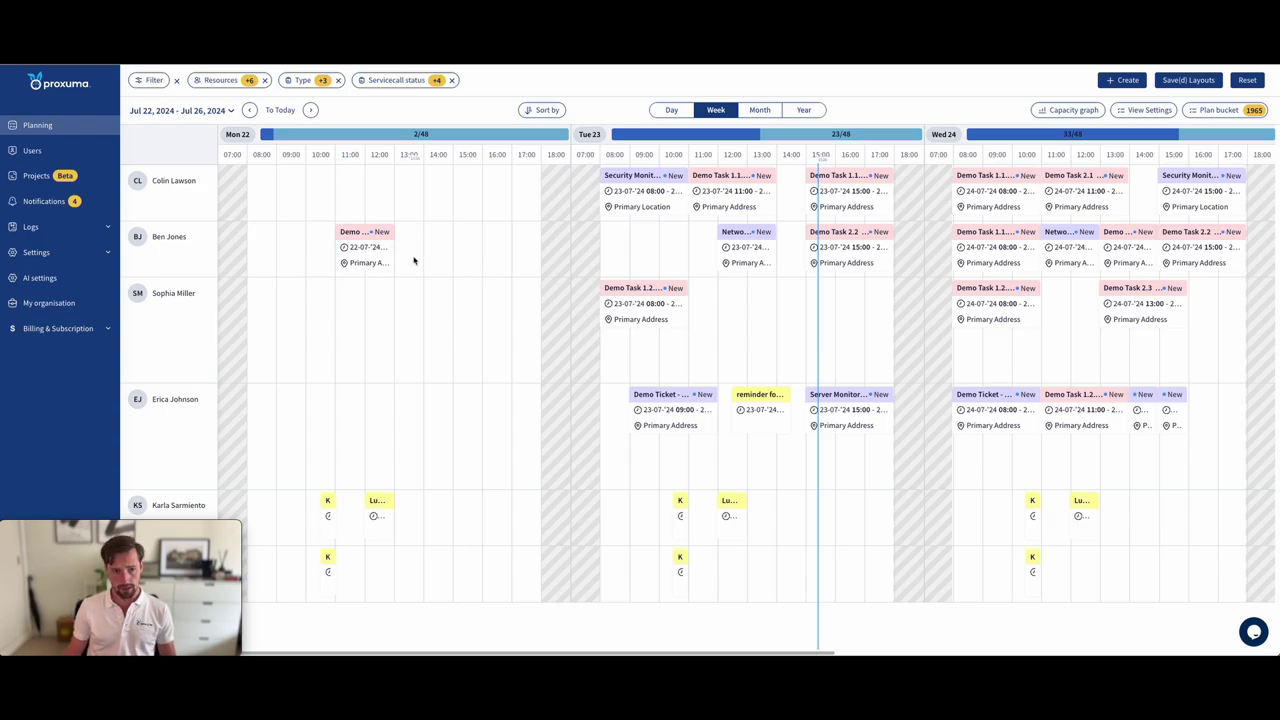
Step: Examine the week's filtered planning from Monday through Thursday for service calls that are not complete
scroll(647, 250, right, 5)
scroll(647, 250, left, 5)
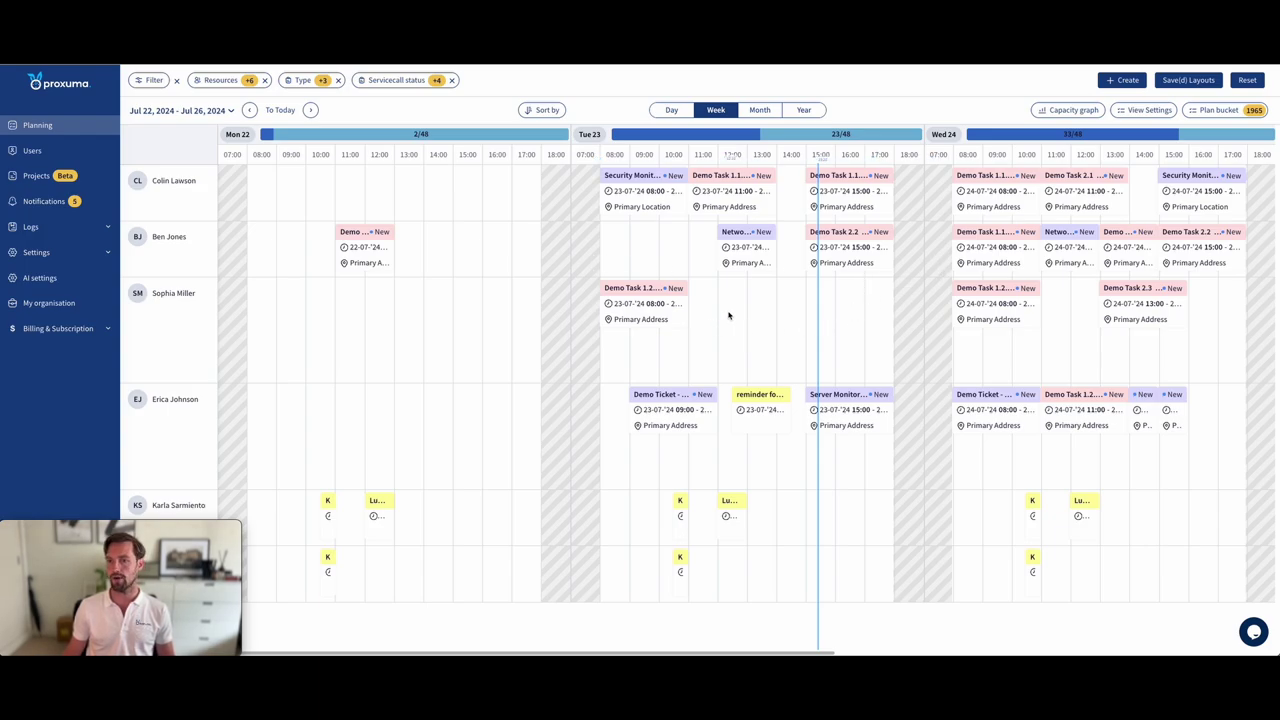
scroll(728, 316, right, 2)
scroll(728, 316, left, 2)
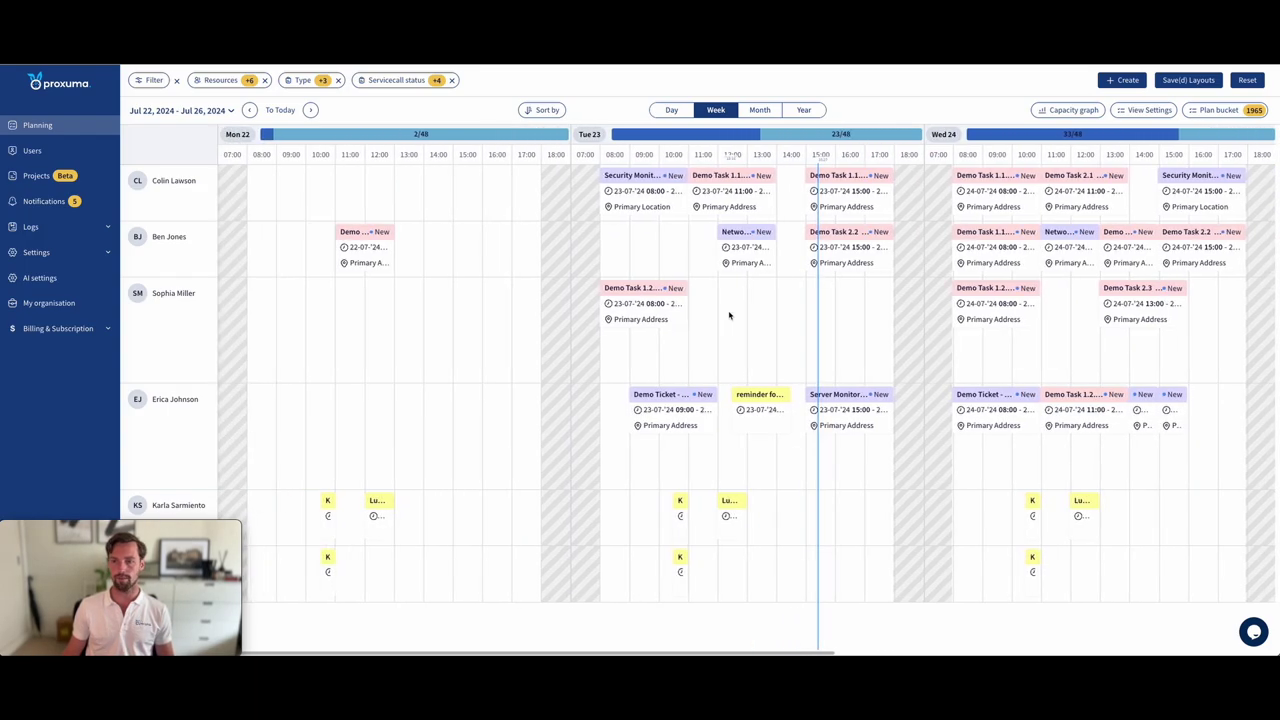
scroll(729, 316, right, 1)
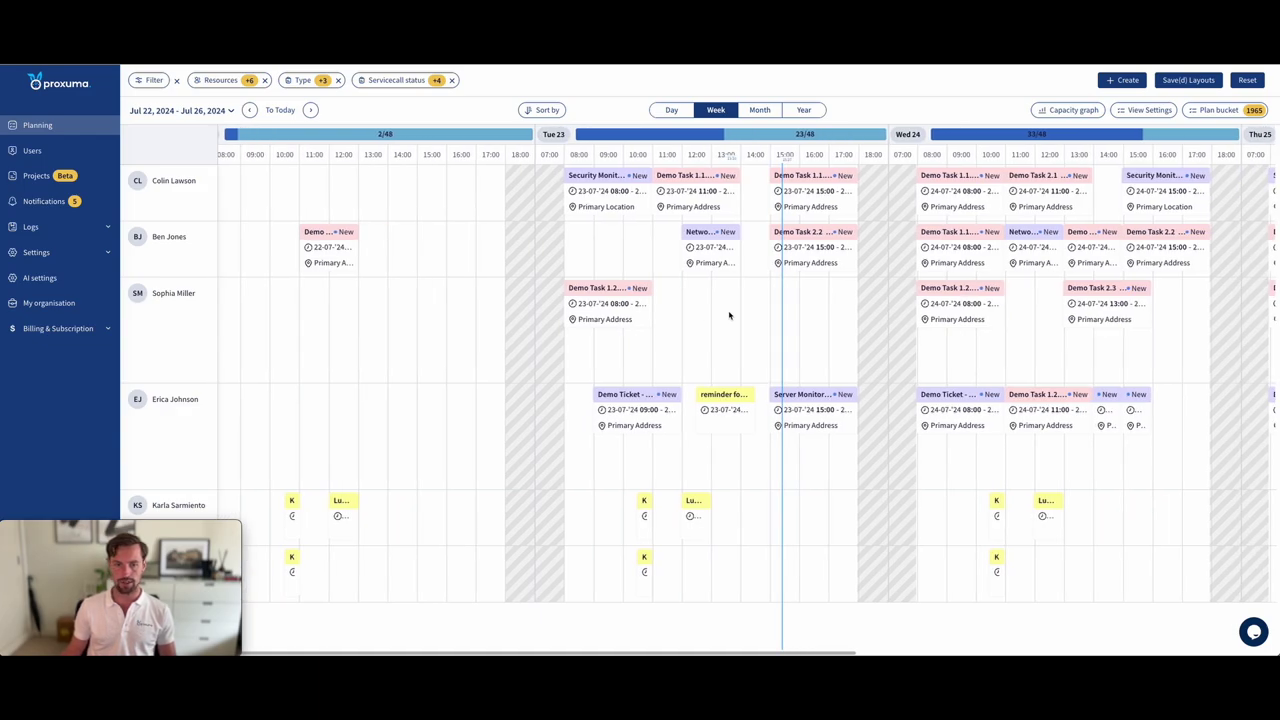
scroll(729, 316, right, 1)
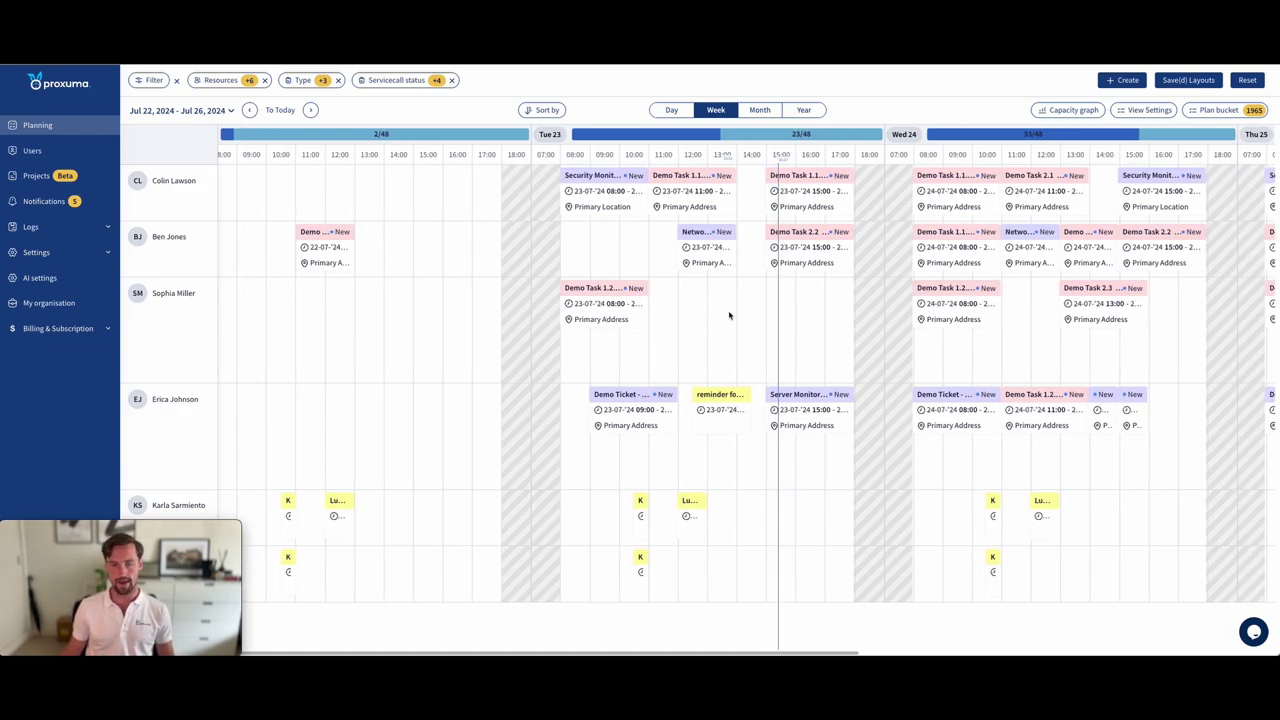
scroll(729, 316, left, 1)
scroll(716, 315, right, 7)
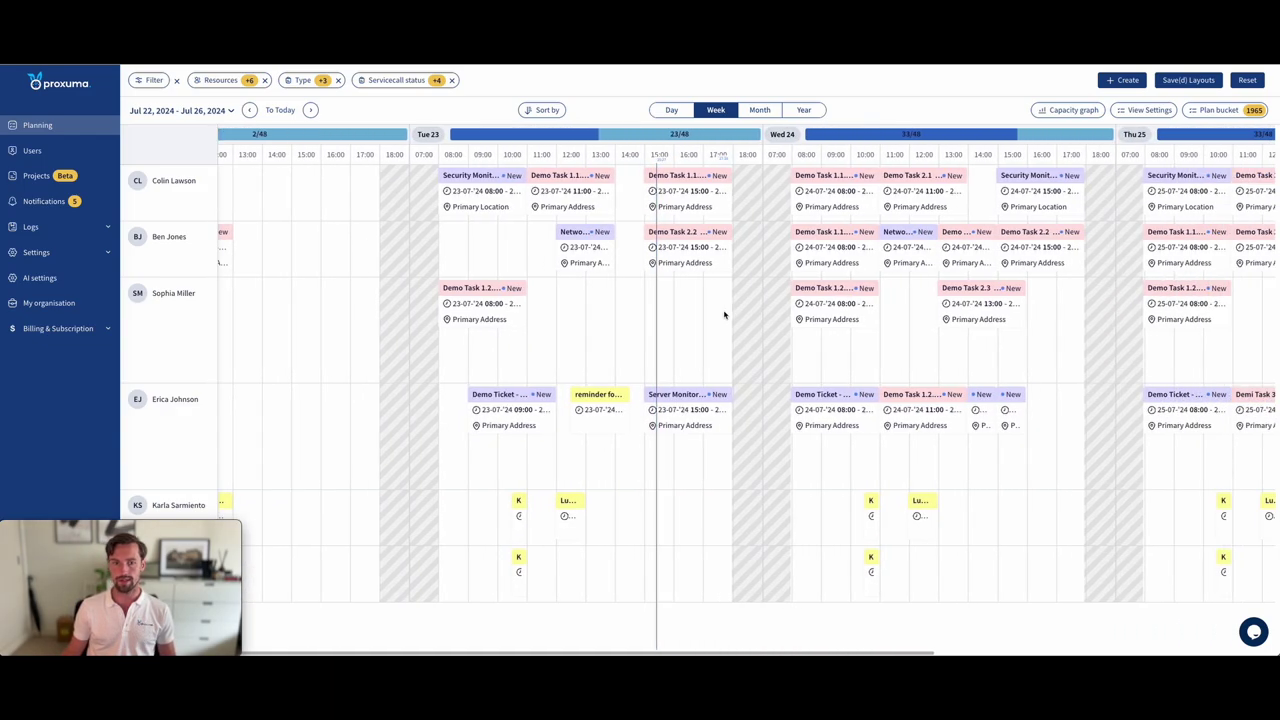